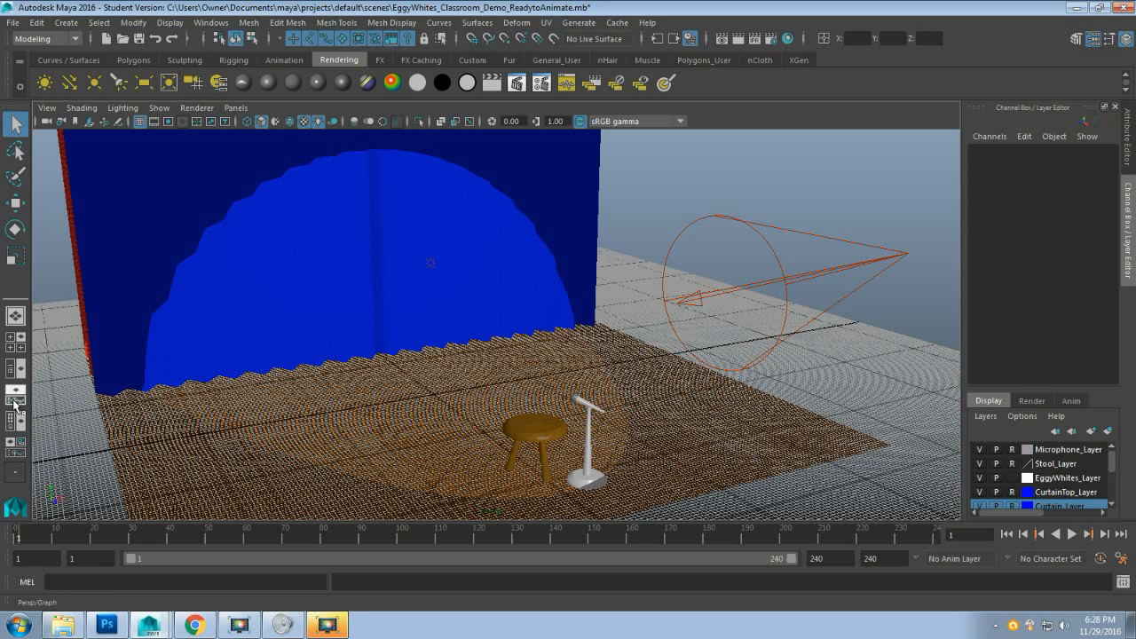
Switch to the Persp/Graph layout and select the EggyWhites egg model behind the blue curtain
left_click(15, 400)
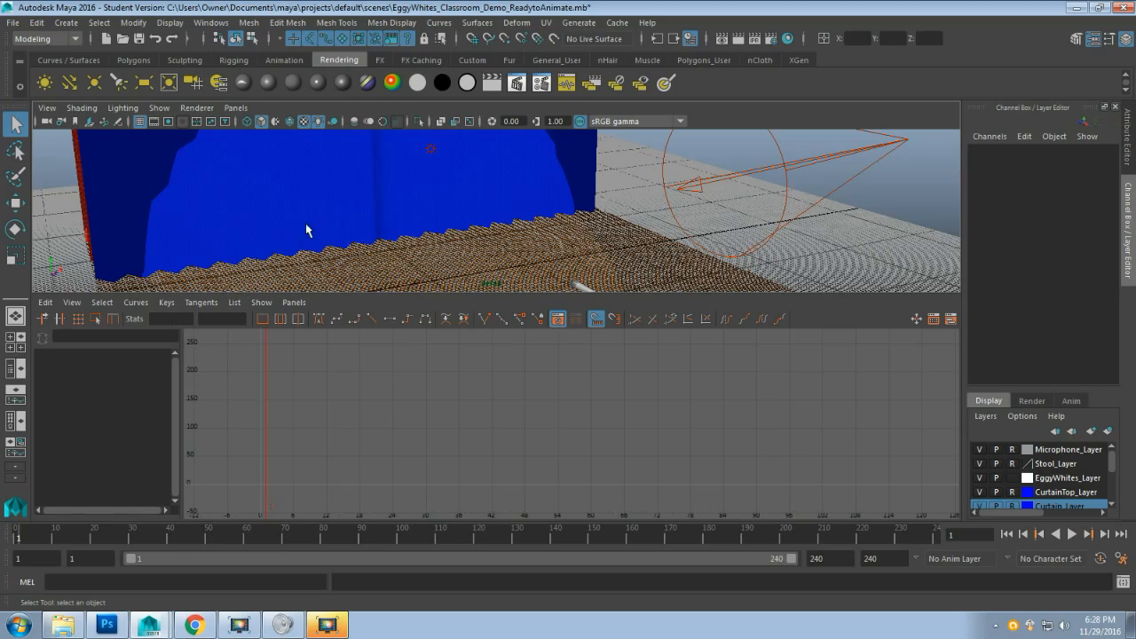
left_click_drag(239, 228, 282, 273, "alt")
left_click(282, 273)
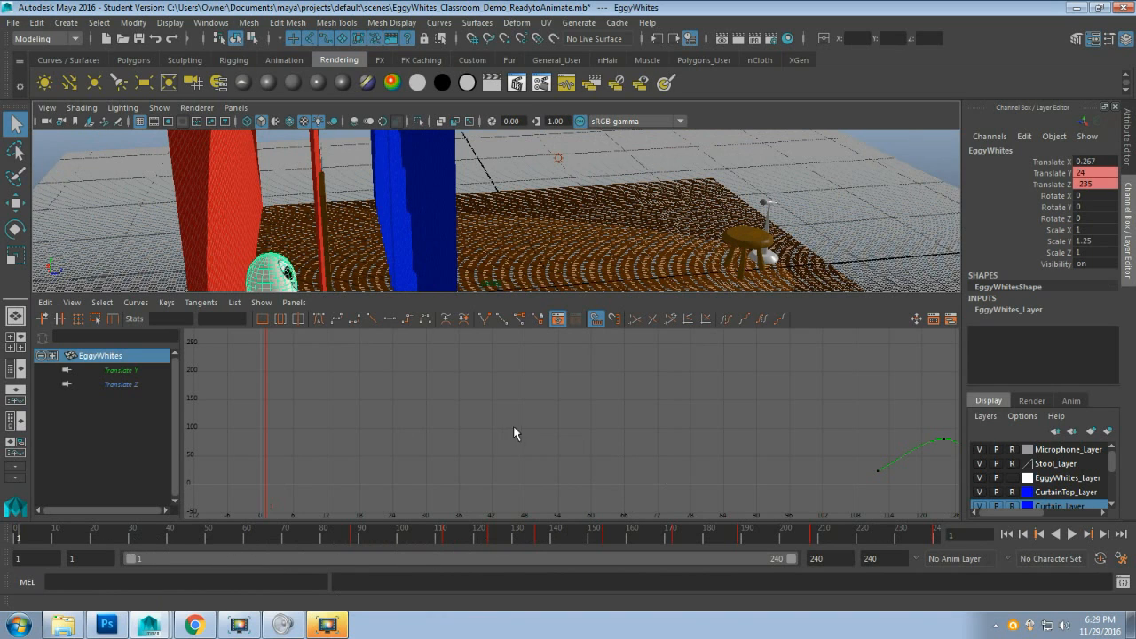
Frame the egg's animation curves in the graph and scrub the timeline to compare them with its motion, ending at frame 50
middle_click_drag(540, 449, 479, 415, "alt")
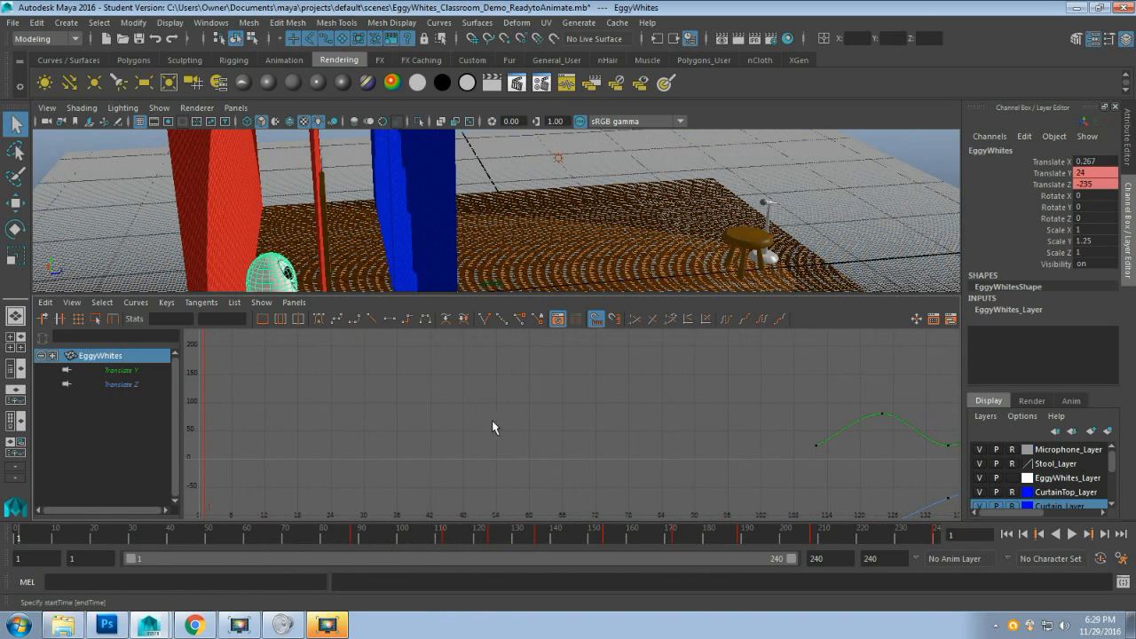
key("f")
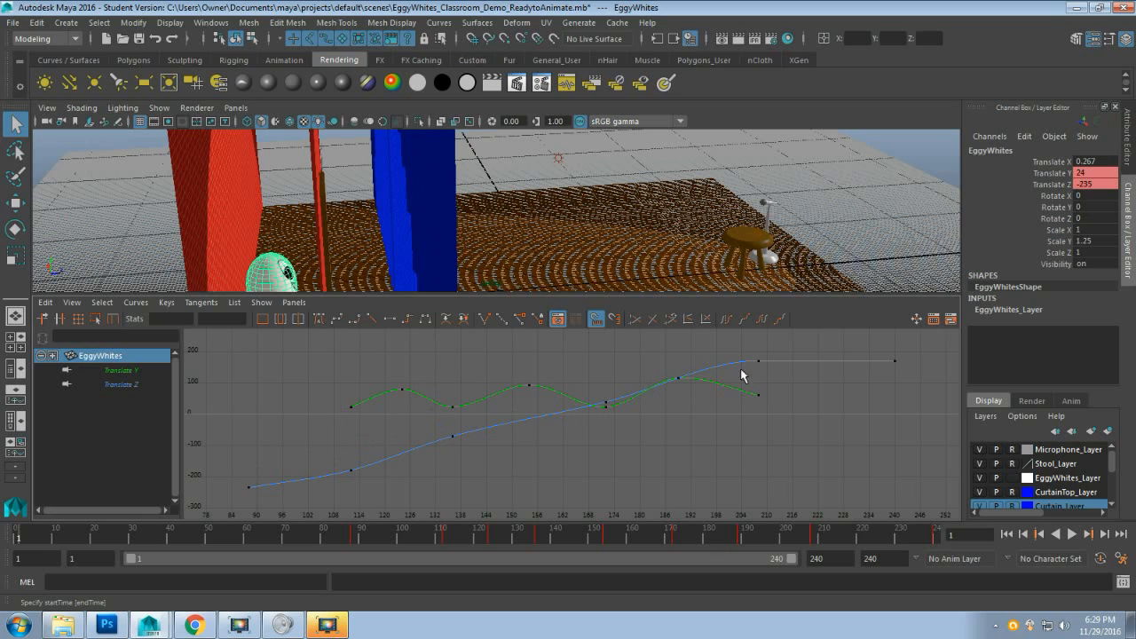
scroll(321, 417, "down", 5)
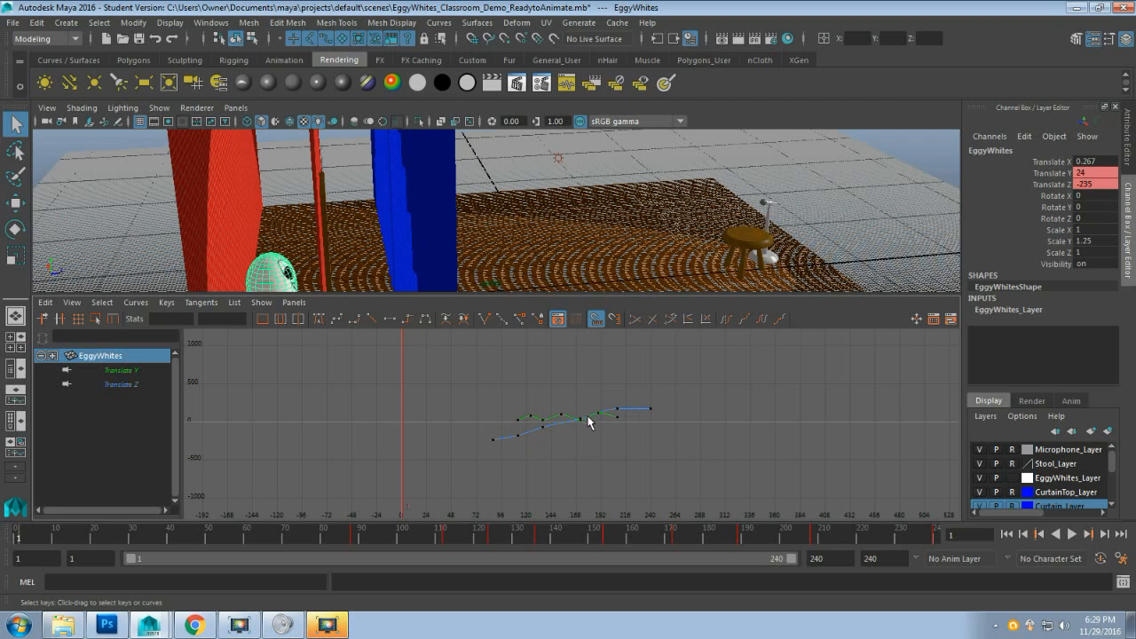
scroll(561, 442, "up", 8)
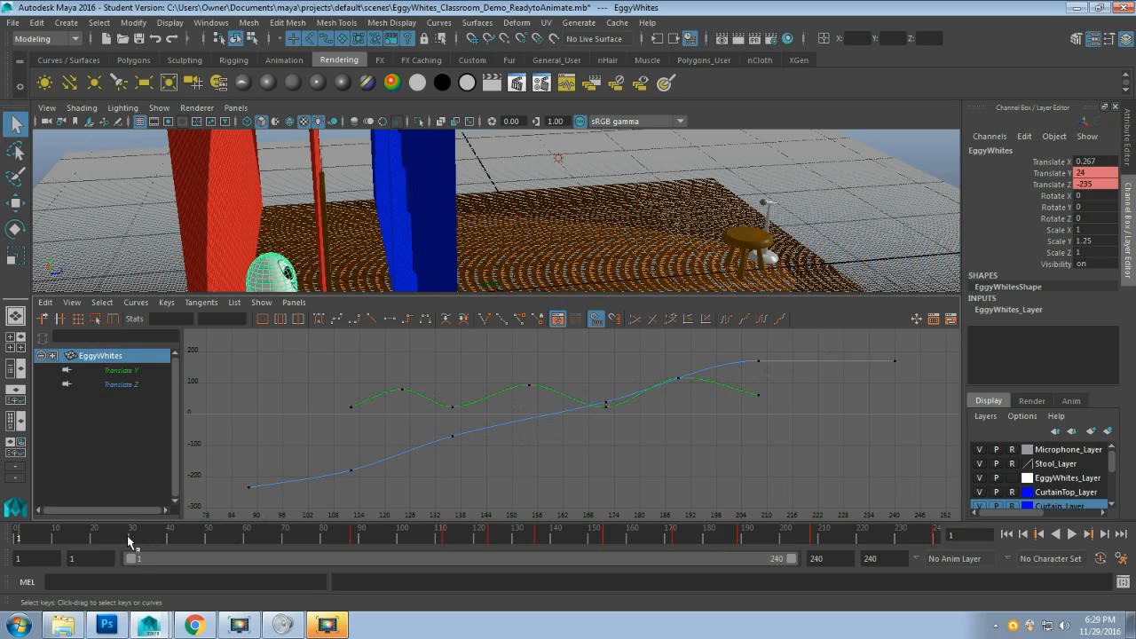
key("alt+v")
left_click_drag(111, 538, 723, 536)
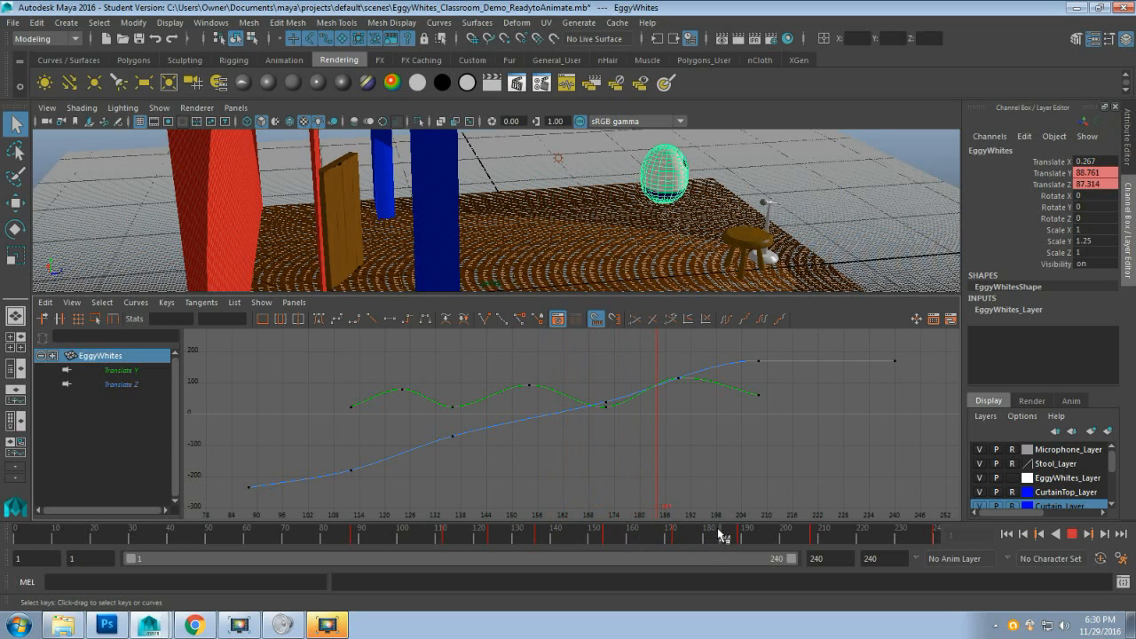
mouse_move(717, 540)
left_mouse_down()
mouse_move(209, 536)
mouse_move(213, 506)
left_mouse_up()
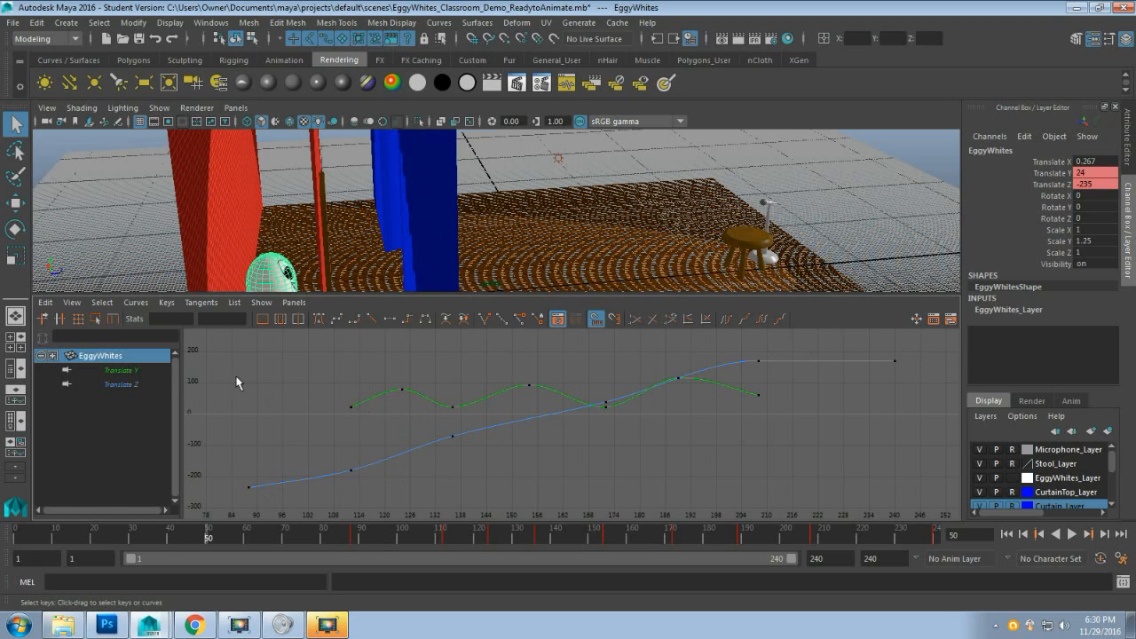
Isolate the egg's Translate Y curve, select the whole curve and frame it in the graph
left_click(123, 371)
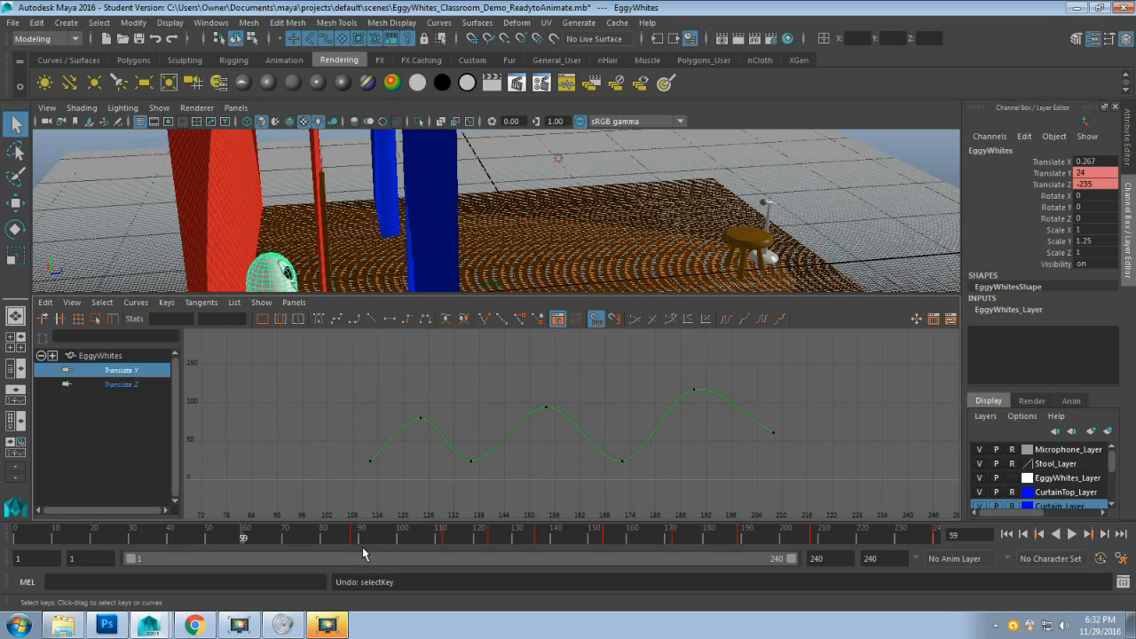
left_click(446, 444)
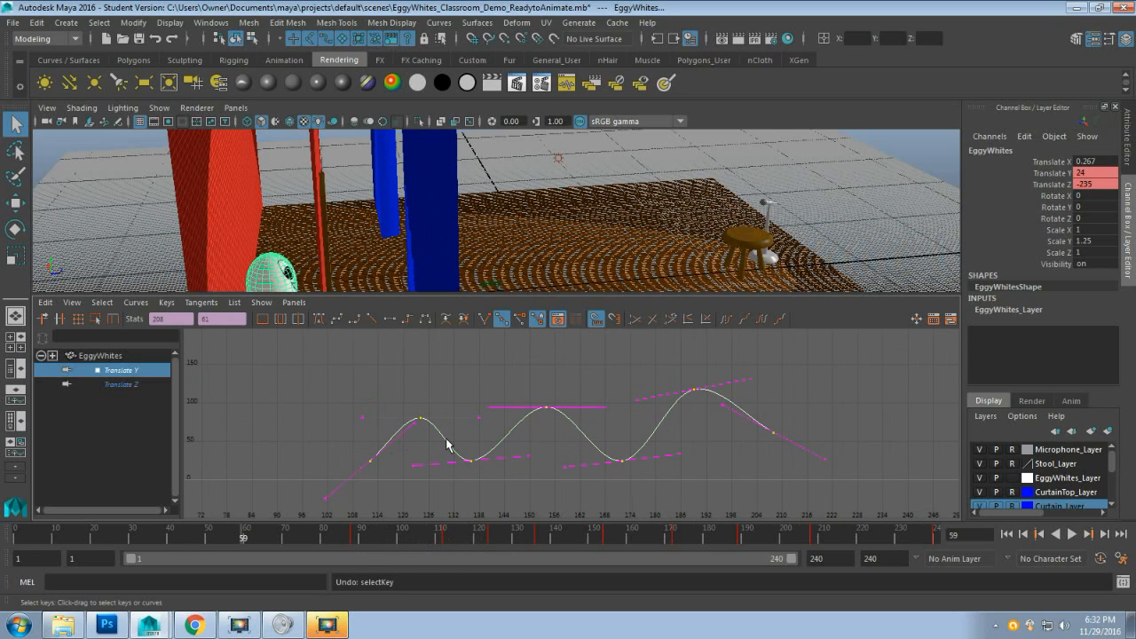
key("f")
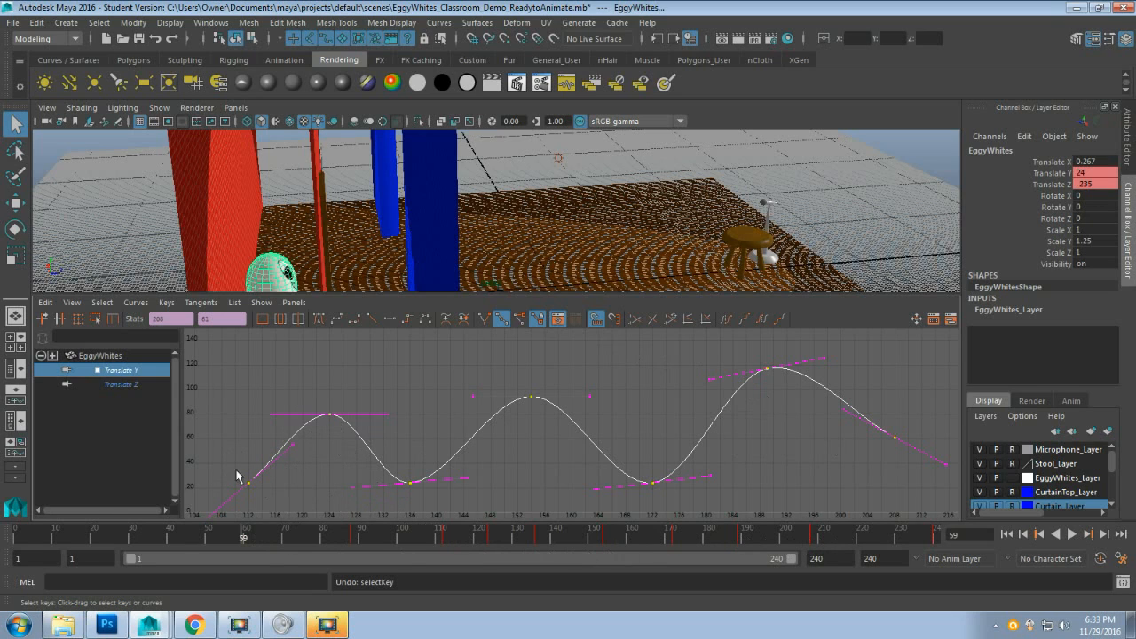
Go to frame 112 at the start of the first hop and narrow the playback range to frames 46–201
left_click(270, 538)
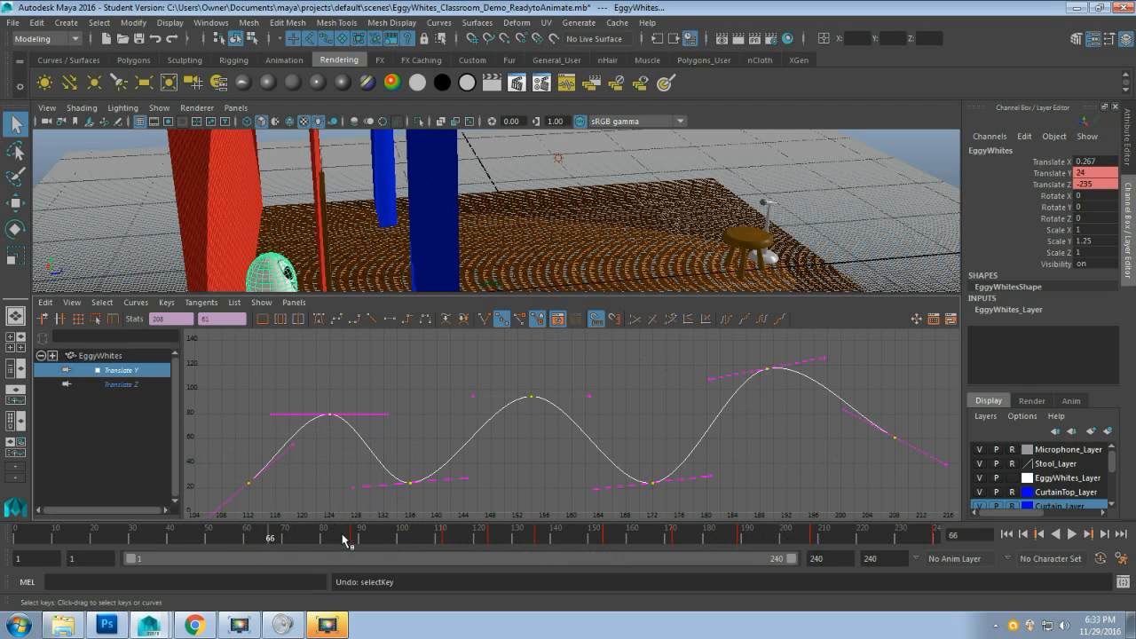
key("alt+v")
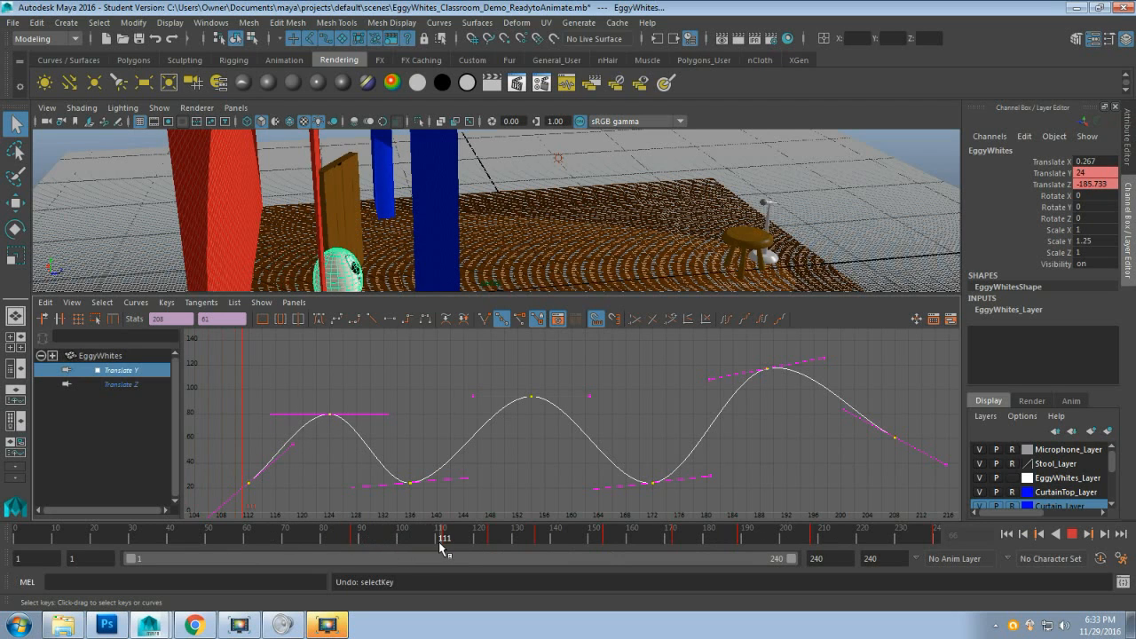
key("alt+v")
key("alt+v")
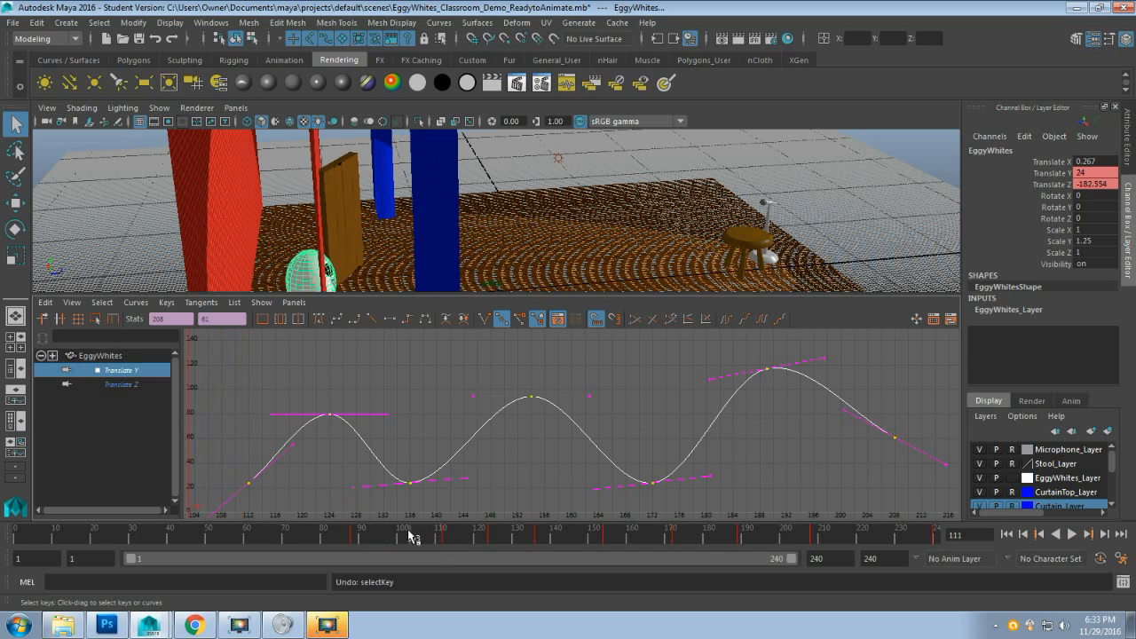
left_click(445, 539)
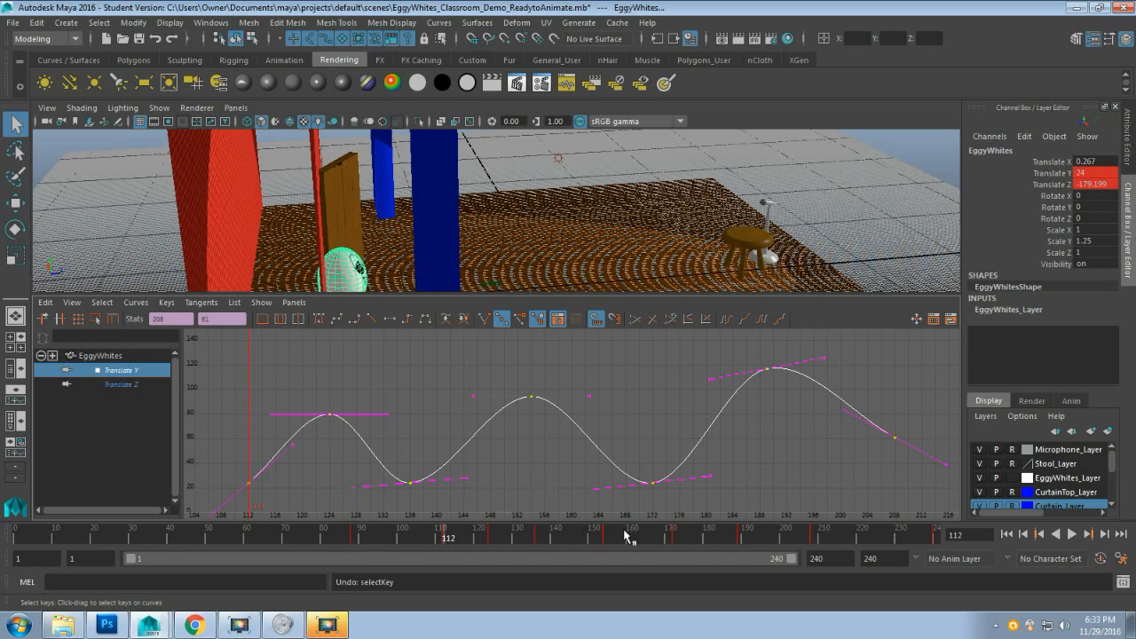
left_click_drag(789, 558, 619, 561)
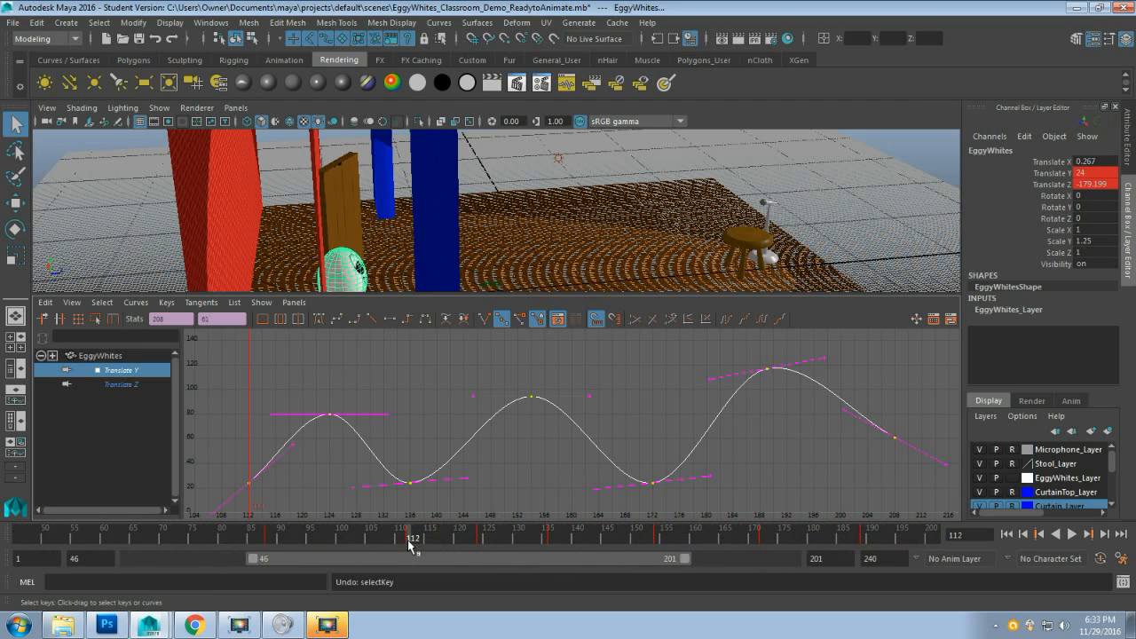
Compare the egg's height with its Translate Y keys at frames 112, 124, 136, 154, 172 and 189, ending back at frame 112
key("alt+v")
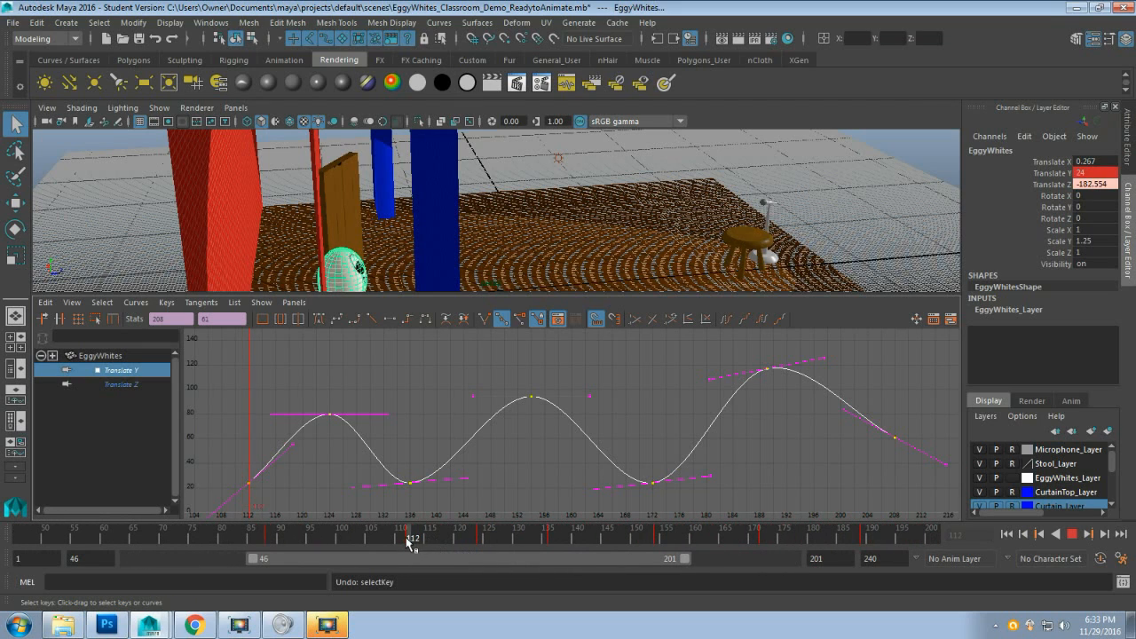
key("alt+v")
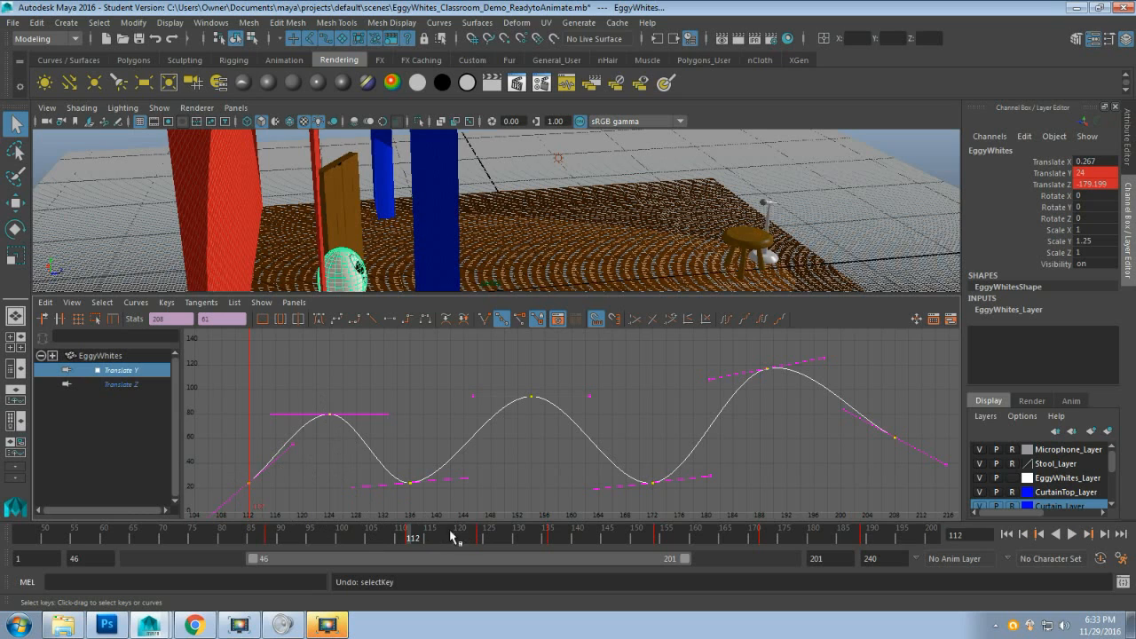
key("alt+v")
key("alt+v")
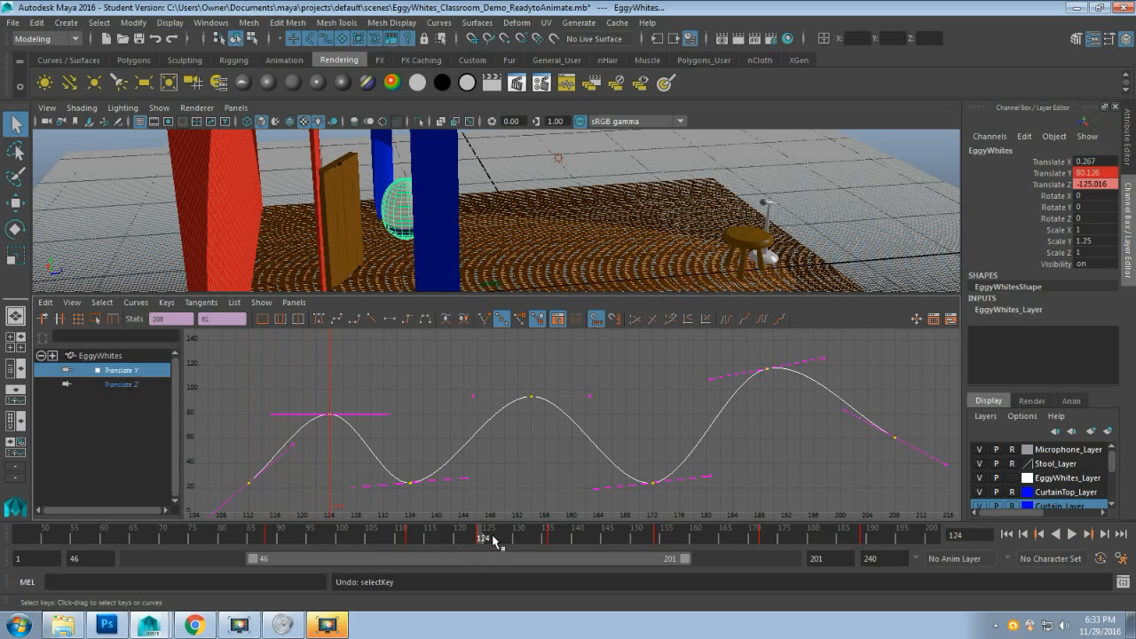
key("alt+v")
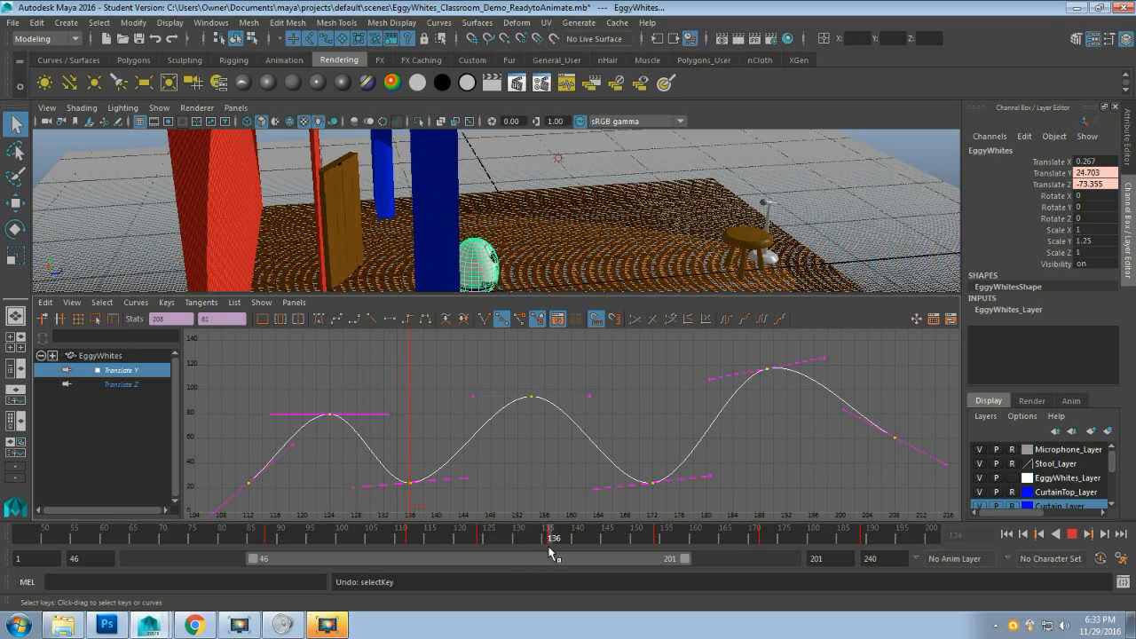
key("alt+v")
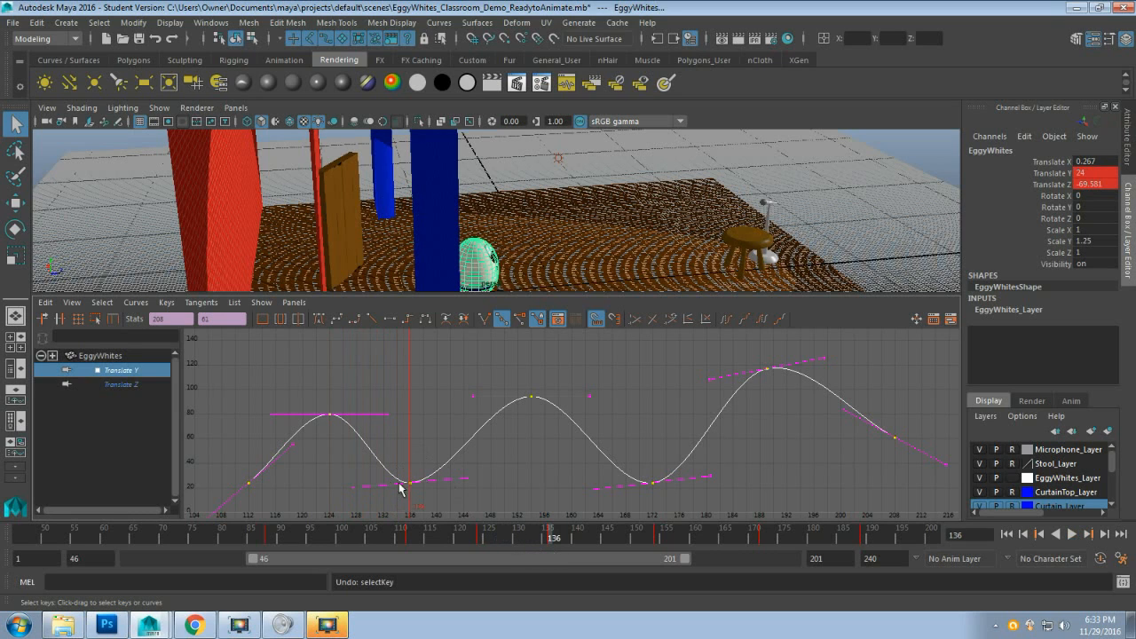
left_click(654, 537)
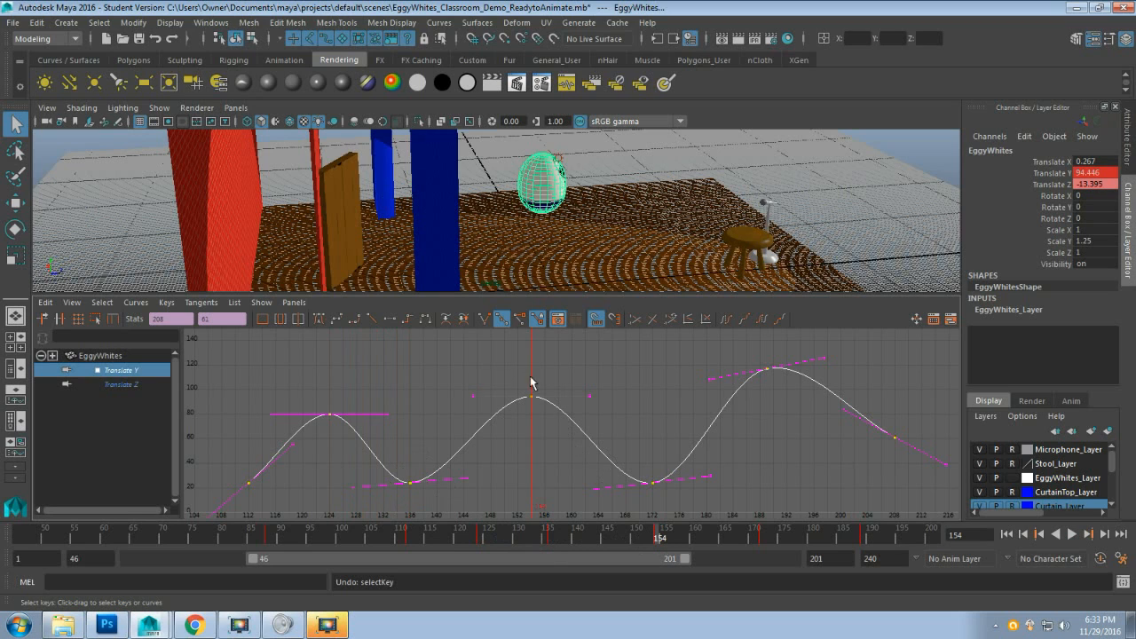
left_click(764, 538)
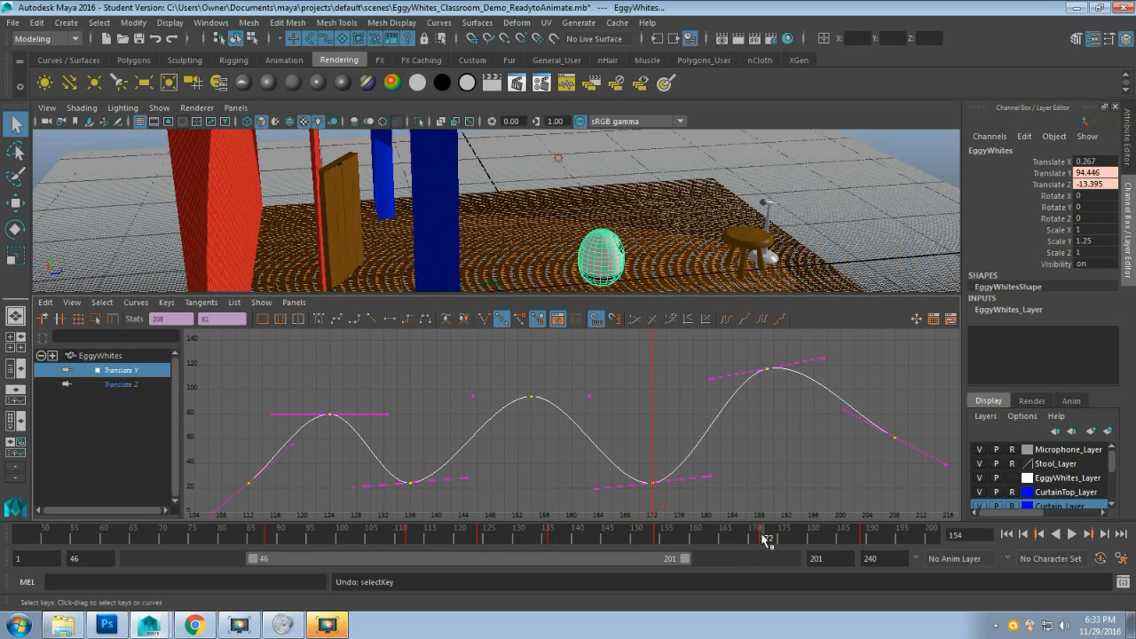
left_click(866, 536)
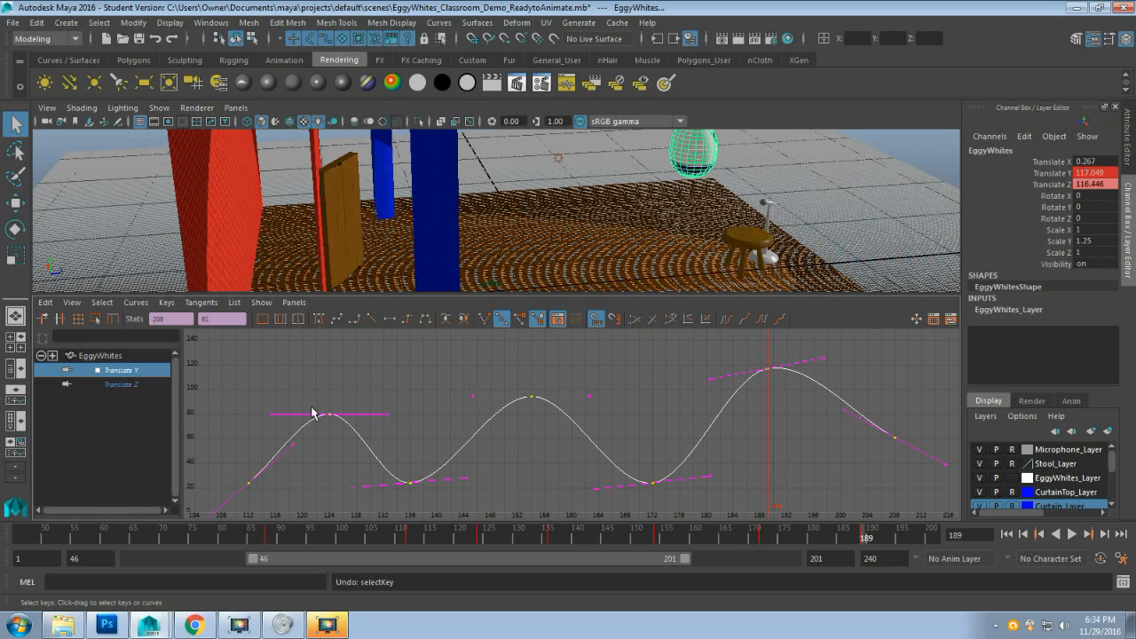
left_click_drag(346, 537, 406, 543)
mouse_move(409, 541)
left_mouse_down()
mouse_move(447, 537)
mouse_move(410, 541)
left_mouse_up()
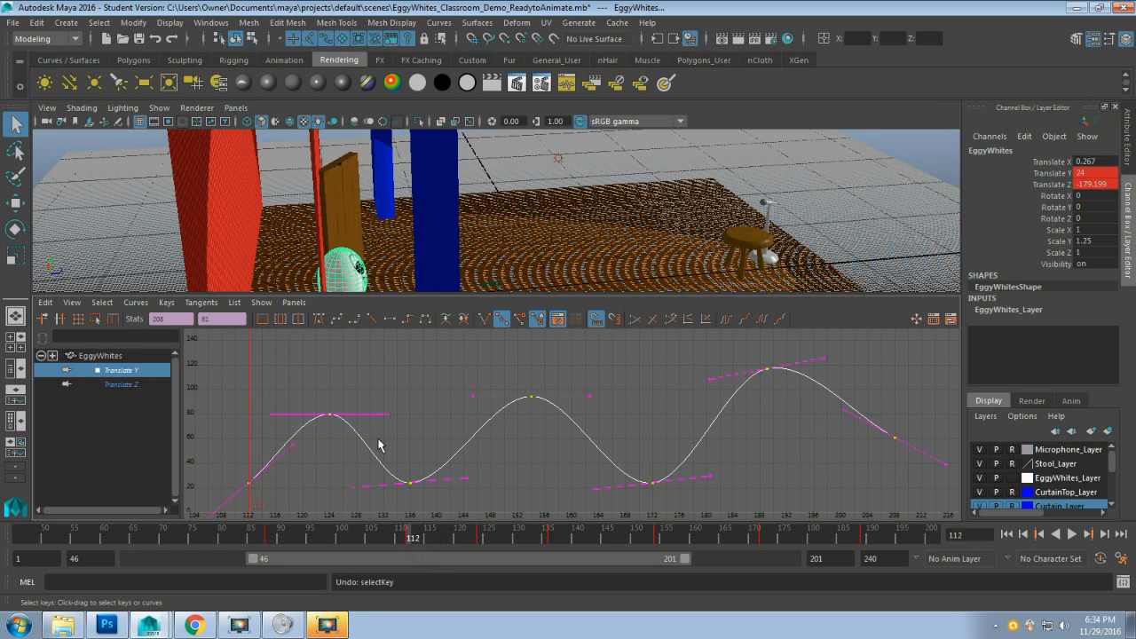
Use the Move tool to rotate the outgoing tangent handle of the frame 124 Translate Y key until it is vertical
left_click(379, 415)
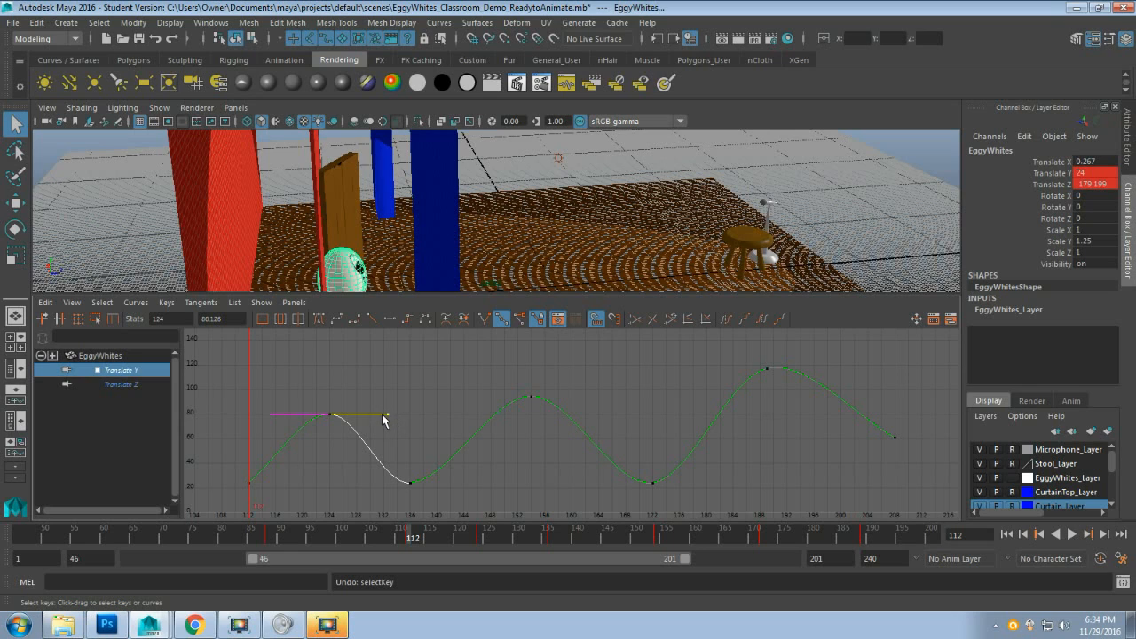
left_click(387, 424)
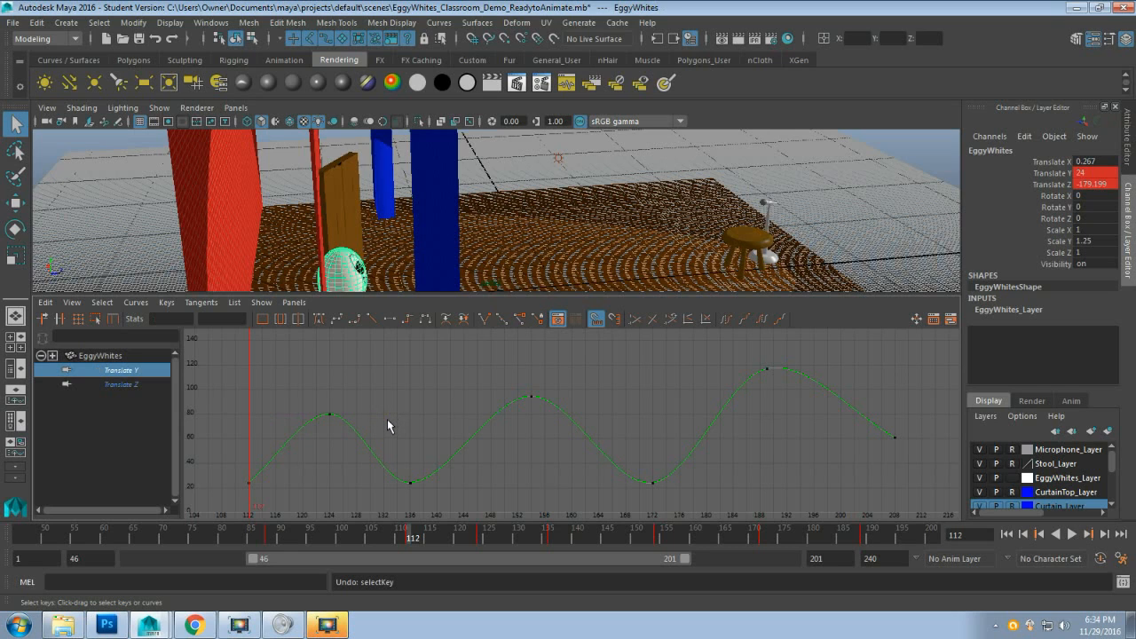
left_click(336, 415)
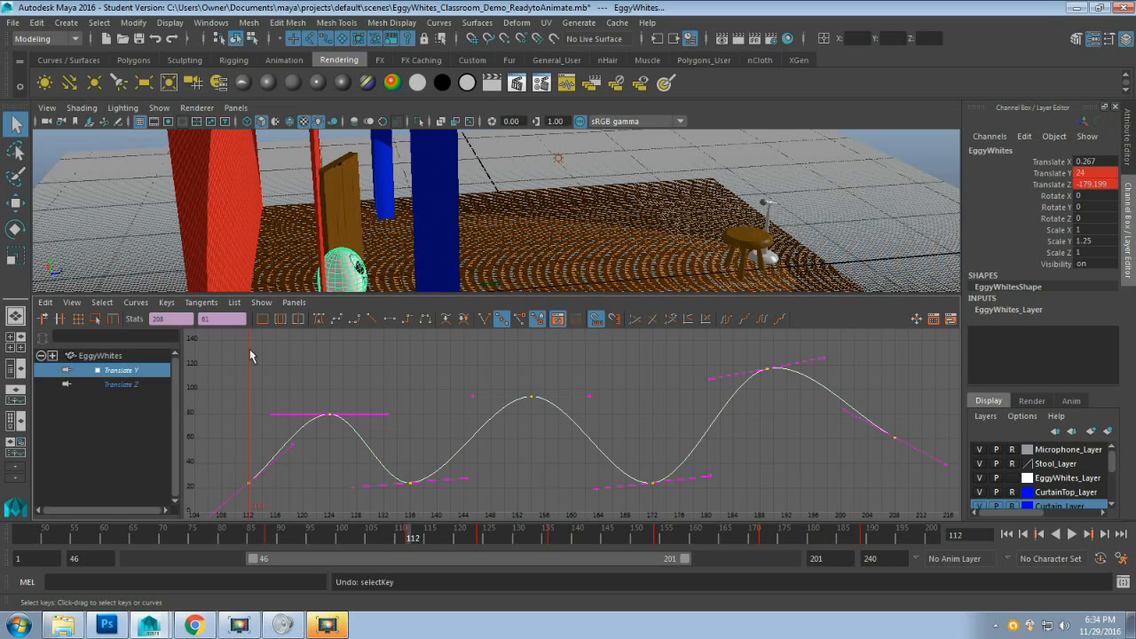
left_click(14, 126)
key("w")
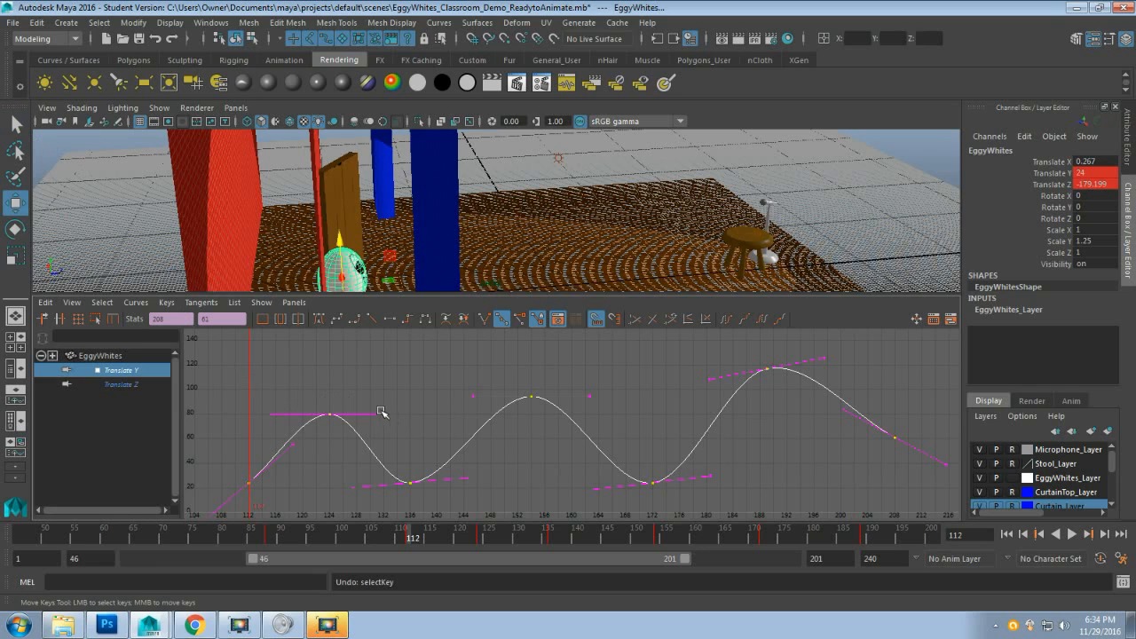
left_click(394, 411)
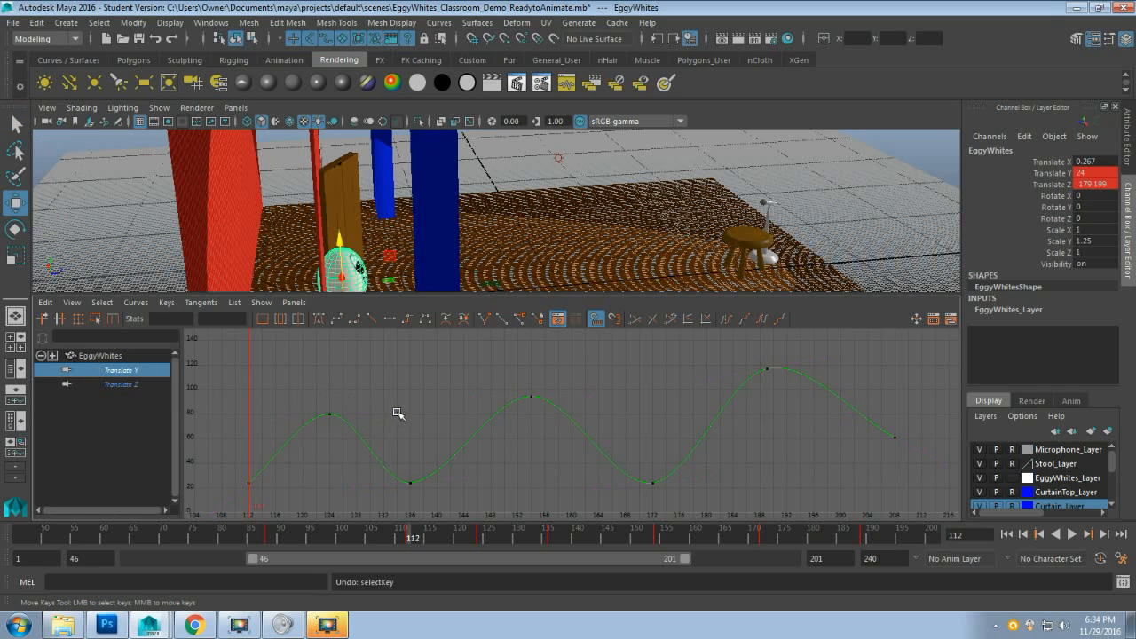
key("ctrl+z")
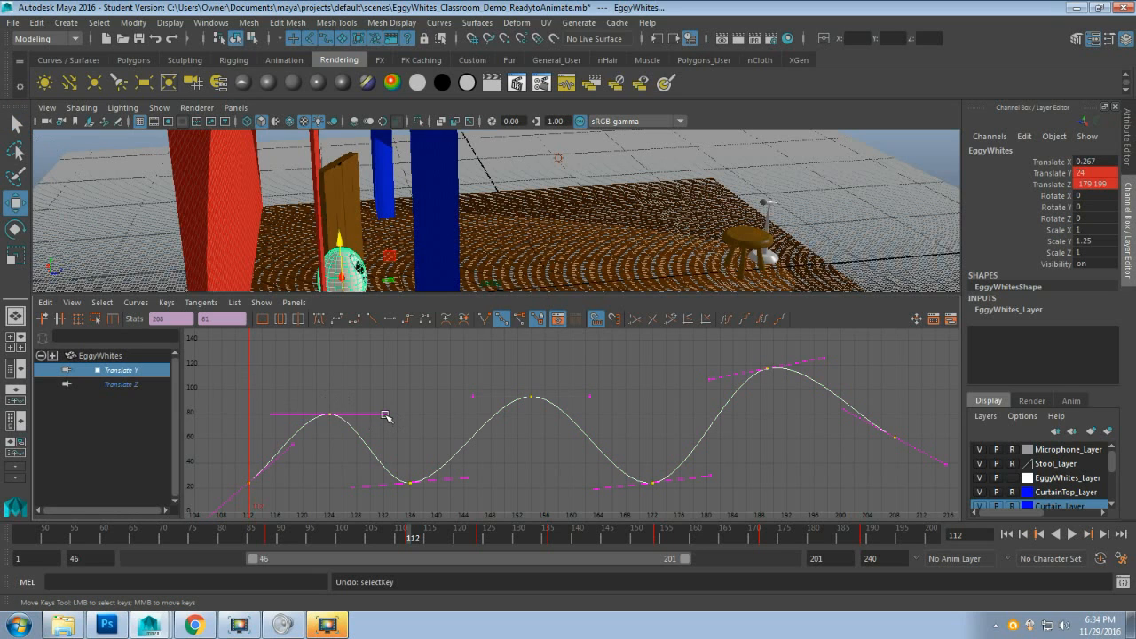
left_click(385, 415)
middle_click_drag(387, 414, 318, 360)
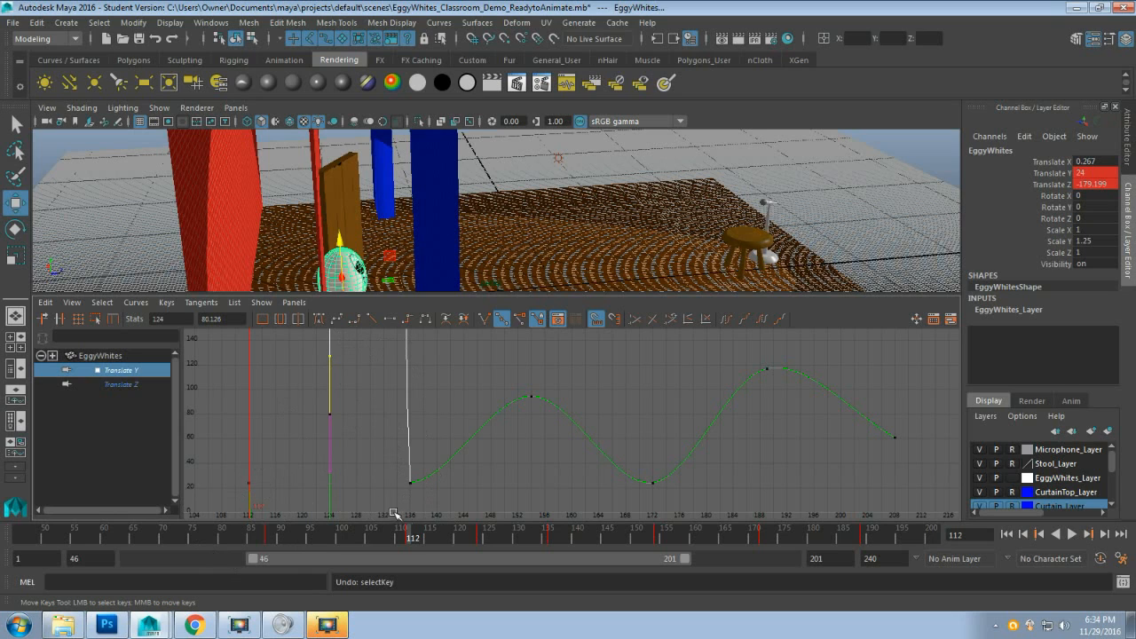
Scrub to frame 116 to check the egg's motion with the vertical tangent, and undo the tangent edit
left_click(269, 539)
mouse_move(271, 540)
left_mouse_down()
mouse_move(588, 535)
mouse_move(469, 535)
mouse_move(434, 517)
left_mouse_up()
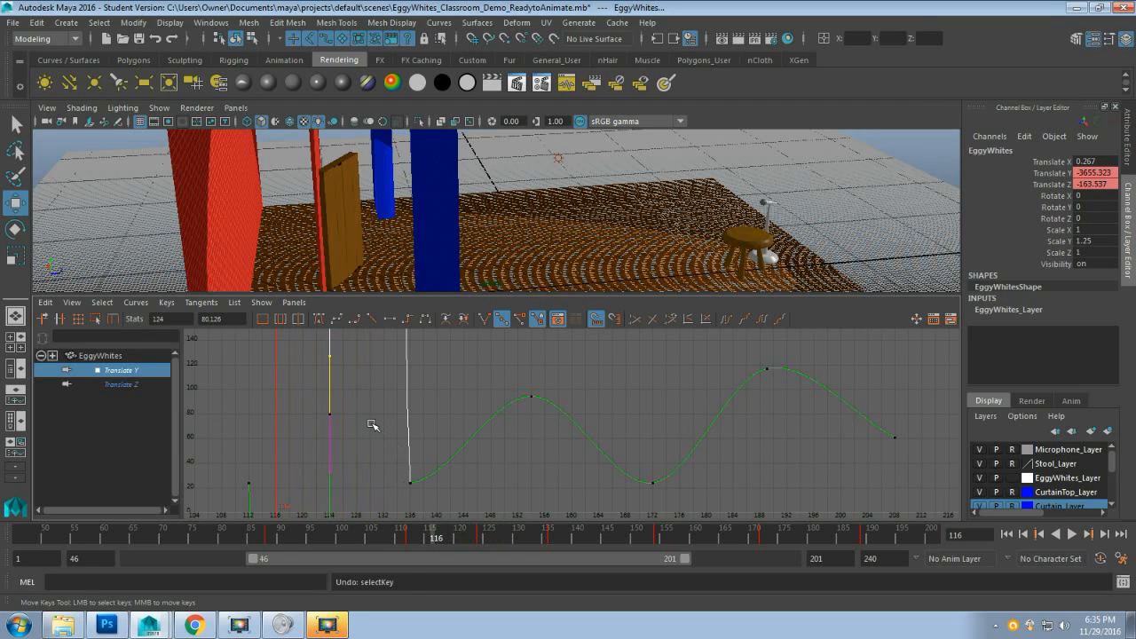
key("ctrl+z")
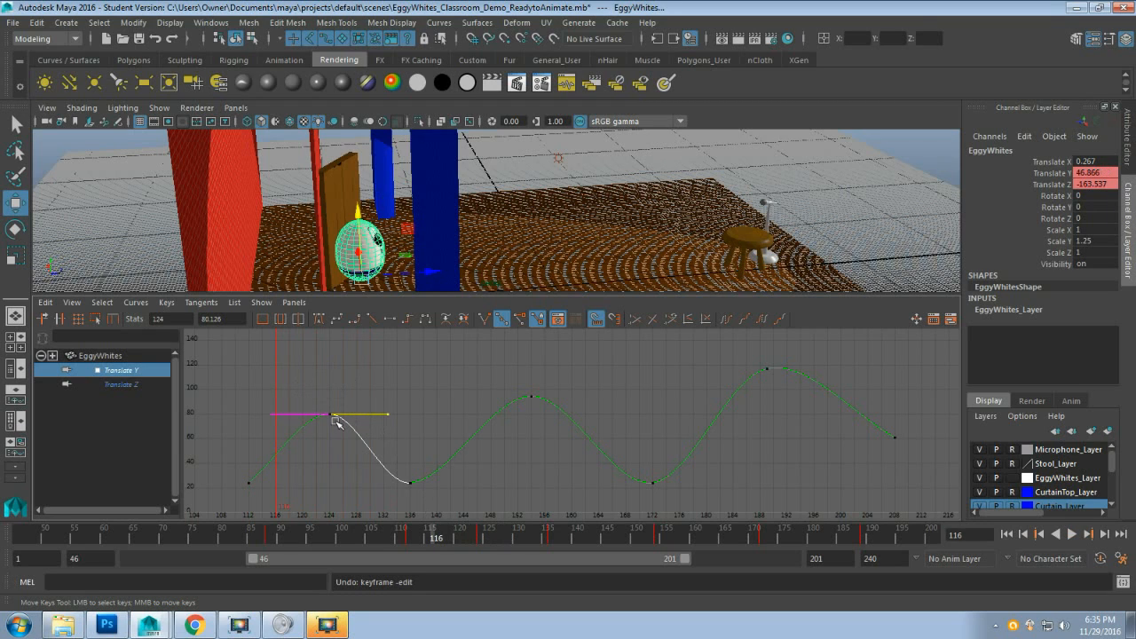
Try moving the Translate Y key at frame 124, undo the move, and scrub to frame 120
left_click(329, 414)
mouse_move(332, 416)
middle_mouse_down()
mouse_move(401, 413)
mouse_move(299, 406)
mouse_move(296, 370)
mouse_move(348, 344)
mouse_move(392, 385)
mouse_move(345, 456)
mouse_move(342, 363)
mouse_move(411, 406)
mouse_move(319, 352)
mouse_move(327, 399)
mouse_move(344, 401)
middle_mouse_up()
key("ctrl+z")
left_click_drag(278, 537, 457, 535)
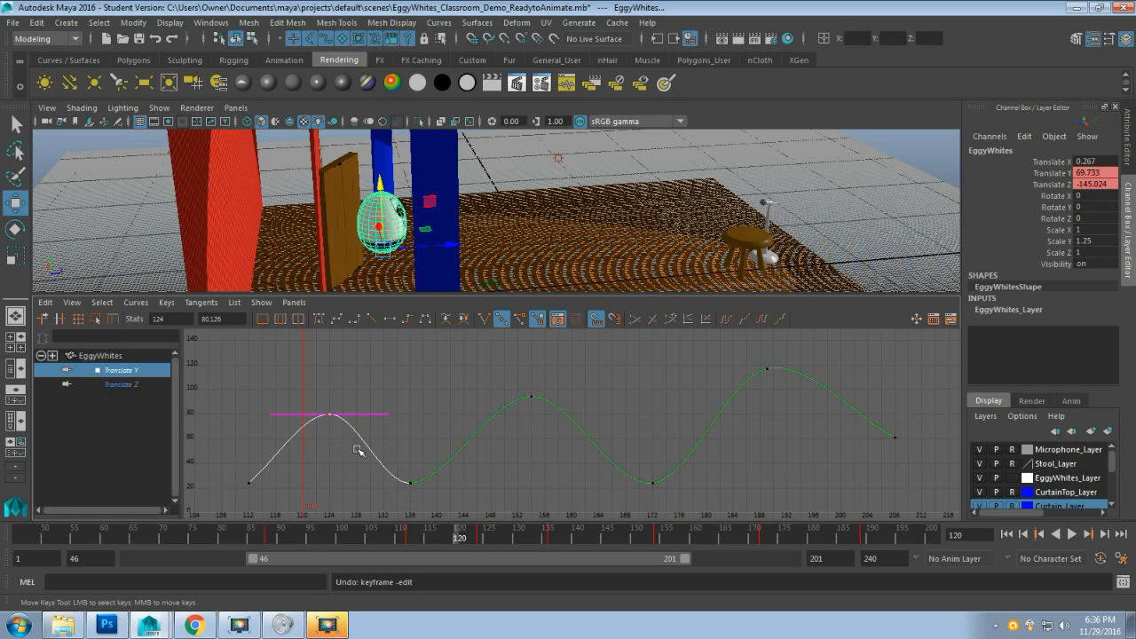
Select all Translate Y keys and convert the curve to weighted tangents
left_click(353, 484)
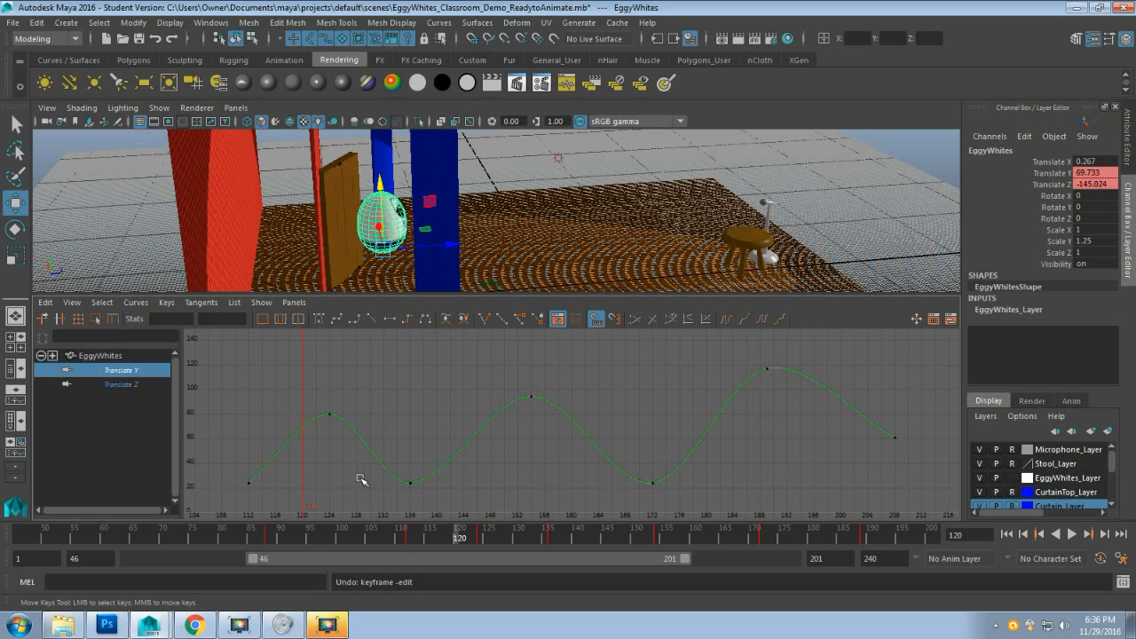
left_click(329, 415)
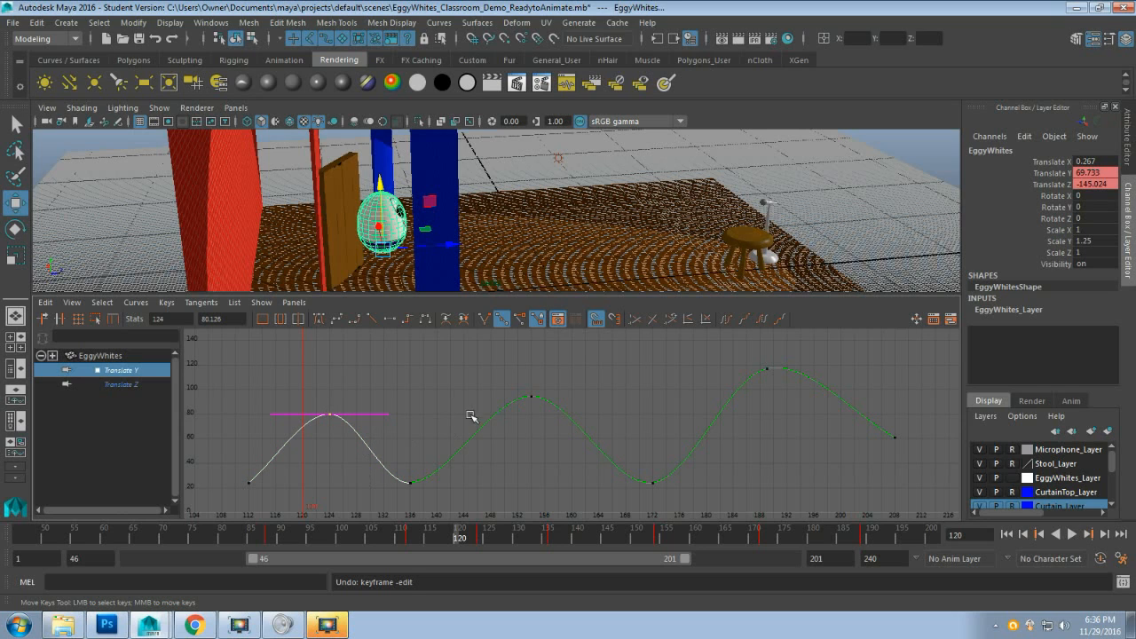
left_click(489, 446)
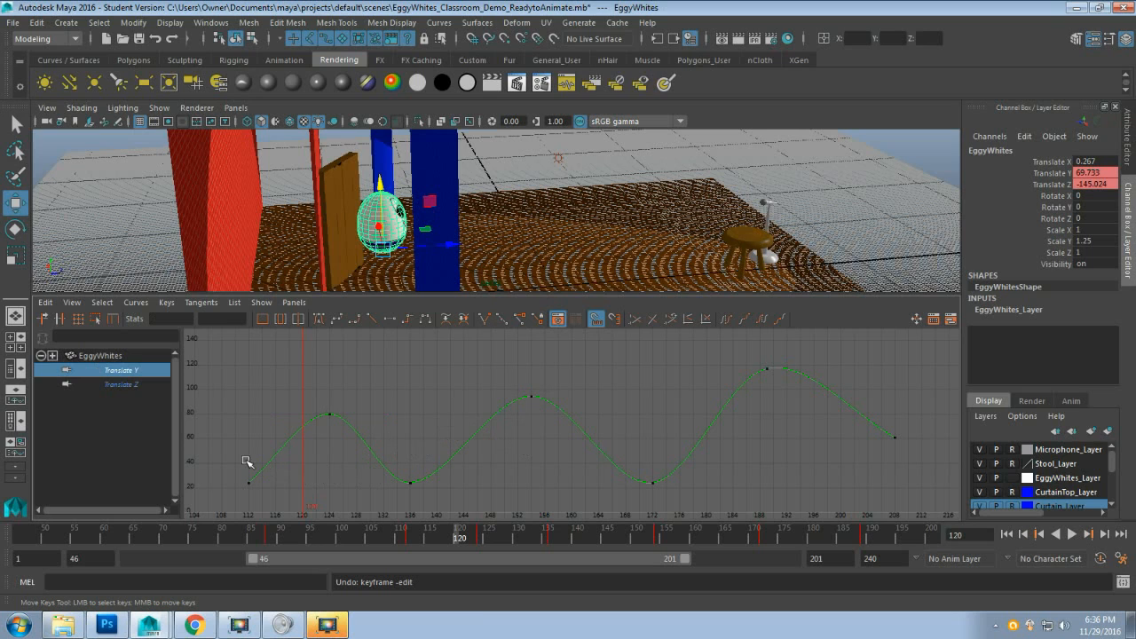
left_click_drag(223, 461, 227, 479)
left_click_drag(375, 516, 902, 518)
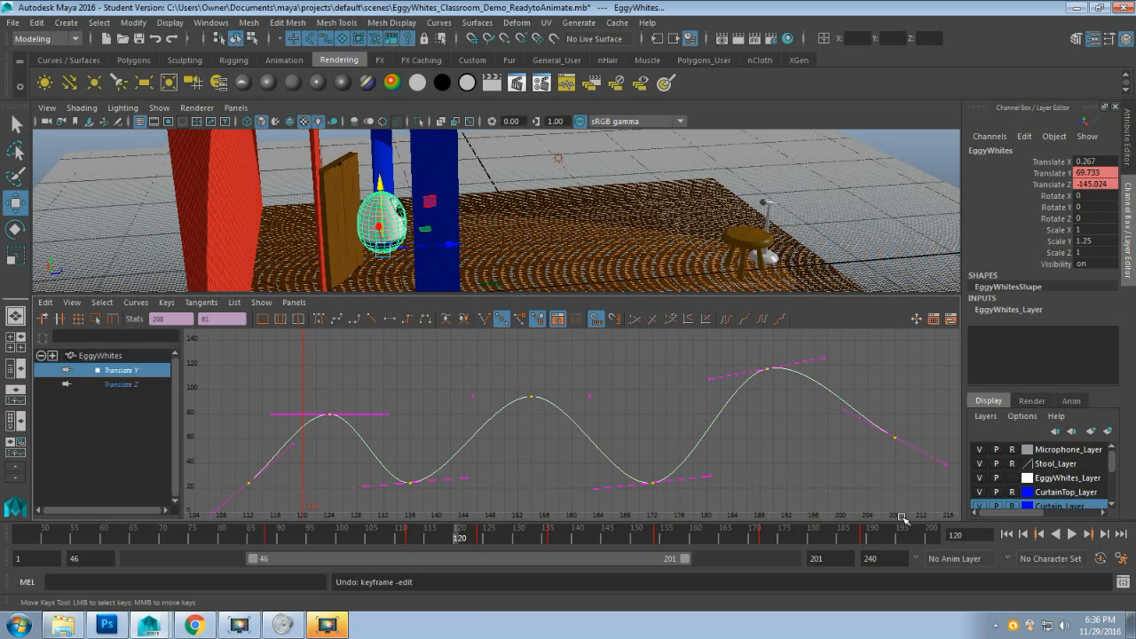
left_click(141, 304)
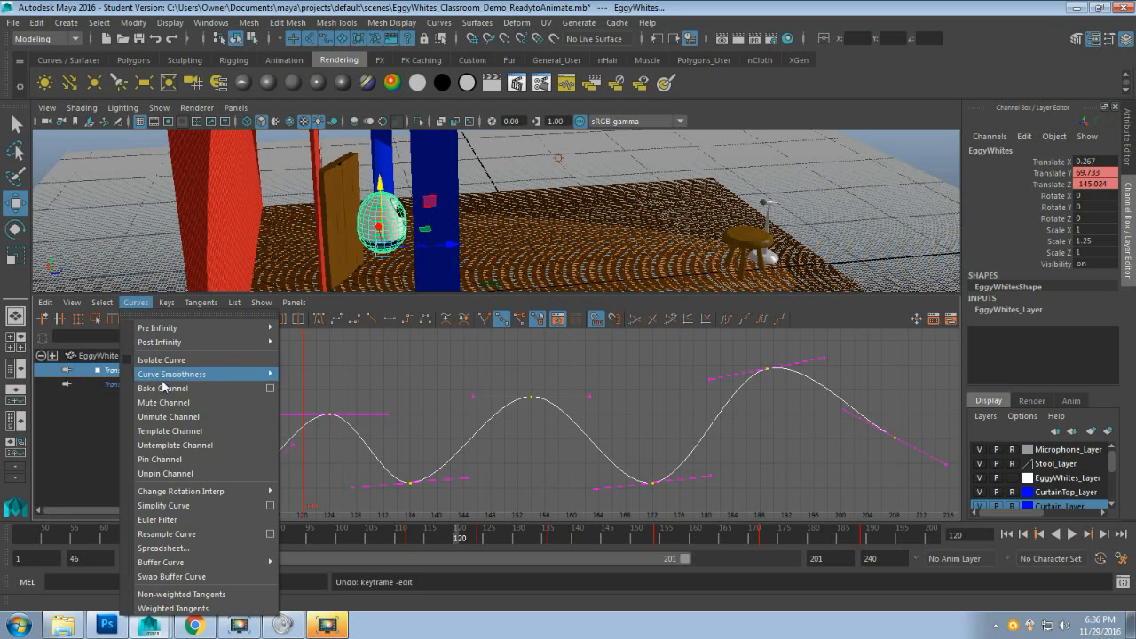
left_click(213, 608)
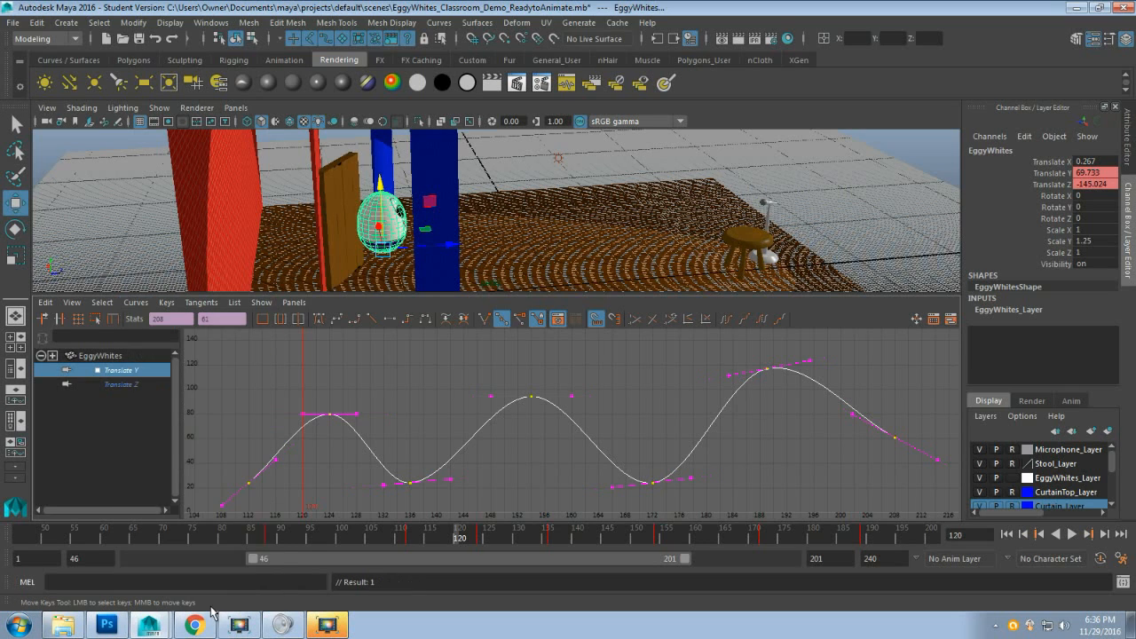
Select the Translate Y key at frame 124 to inspect its weighted tangent handles
left_click(357, 414)
left_click(326, 409)
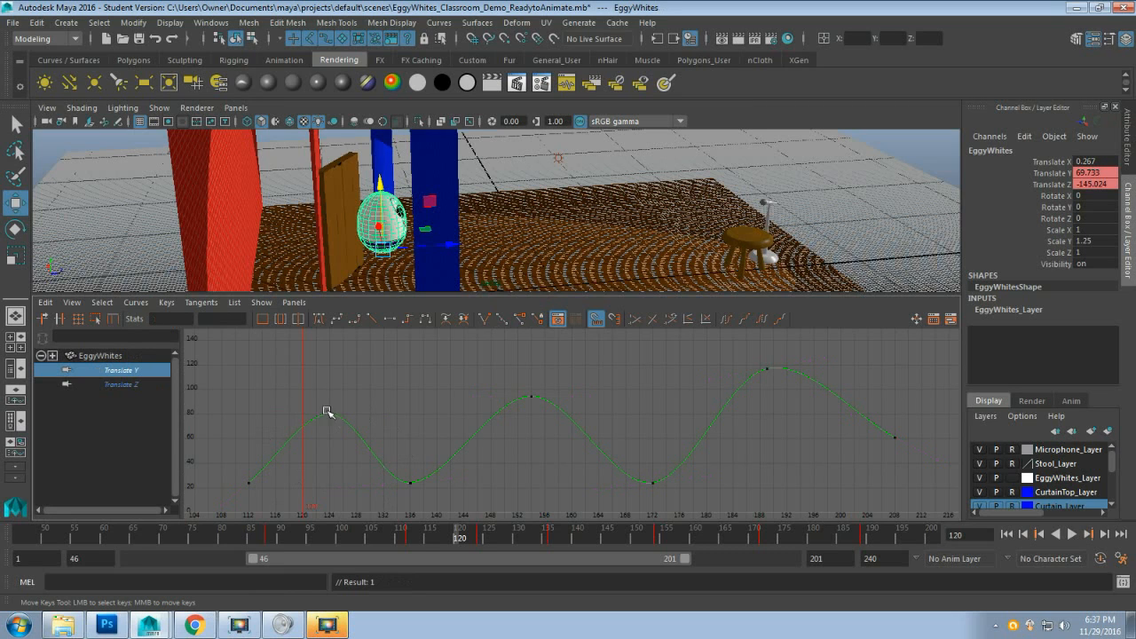
left_click(330, 414)
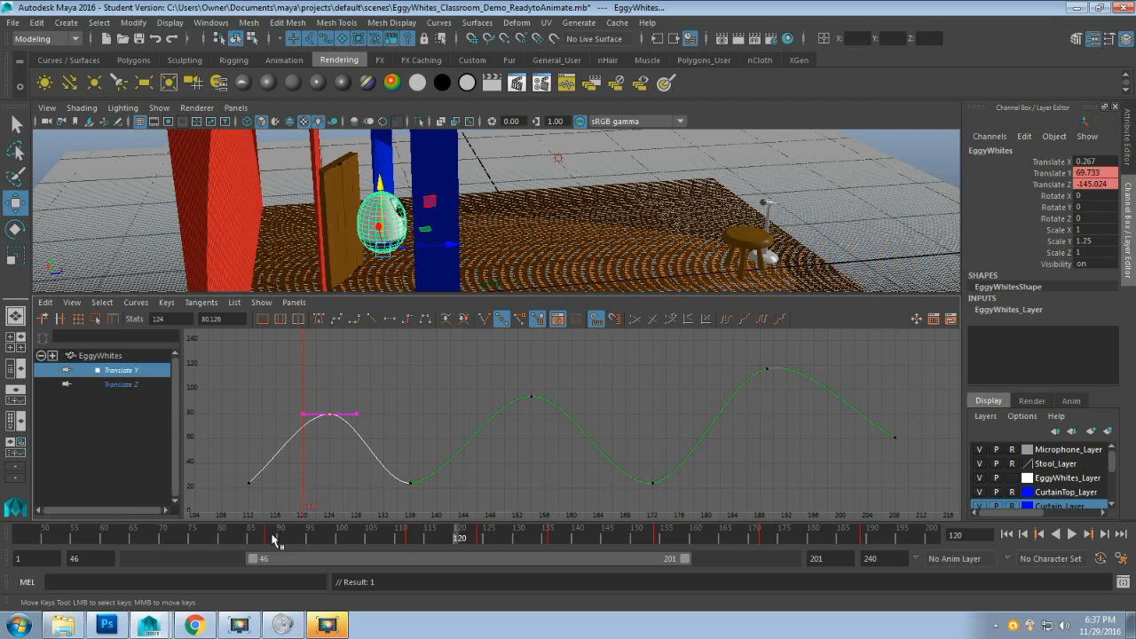
Try linear tangents on the ground-level Translate Y keys at frames 112, 136 and 172, scrub to frame 87, and undo the tangent change
left_click_drag(275, 538, 411, 538)
left_click_drag(219, 462, 575, 527)
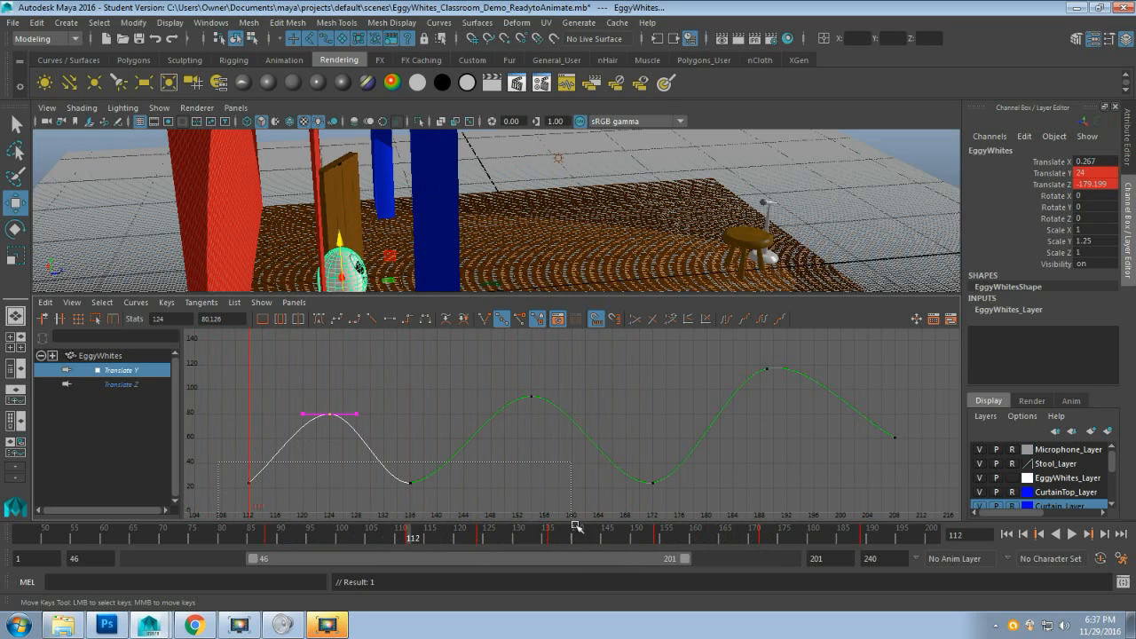
left_click_drag(753, 543, 754, 550)
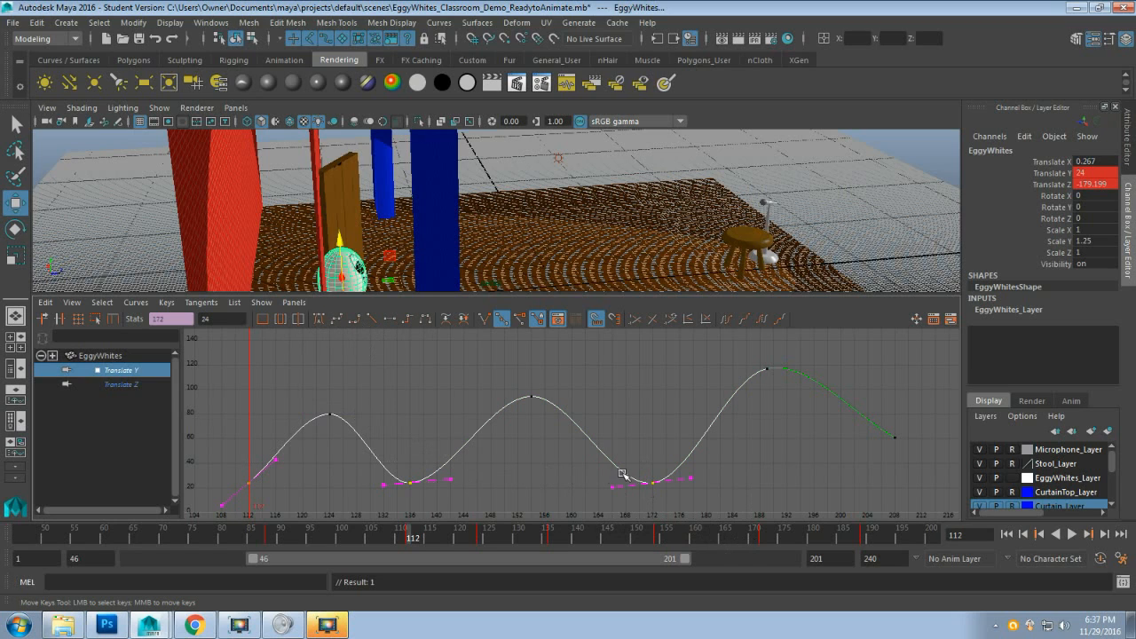
left_click(372, 320)
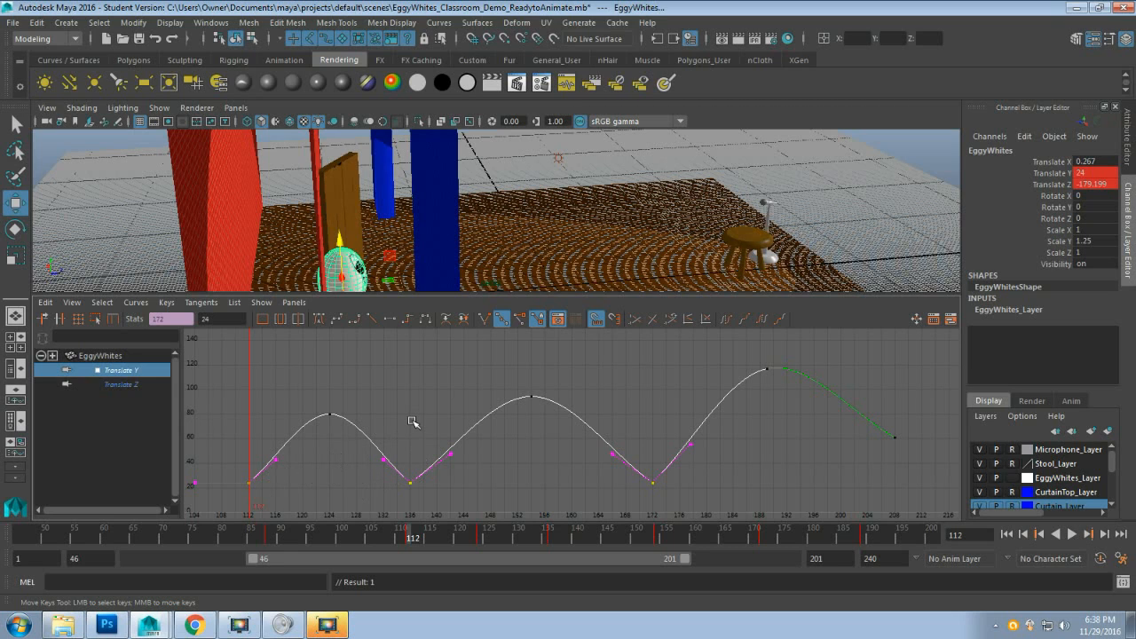
left_click_drag(299, 540, 263, 535)
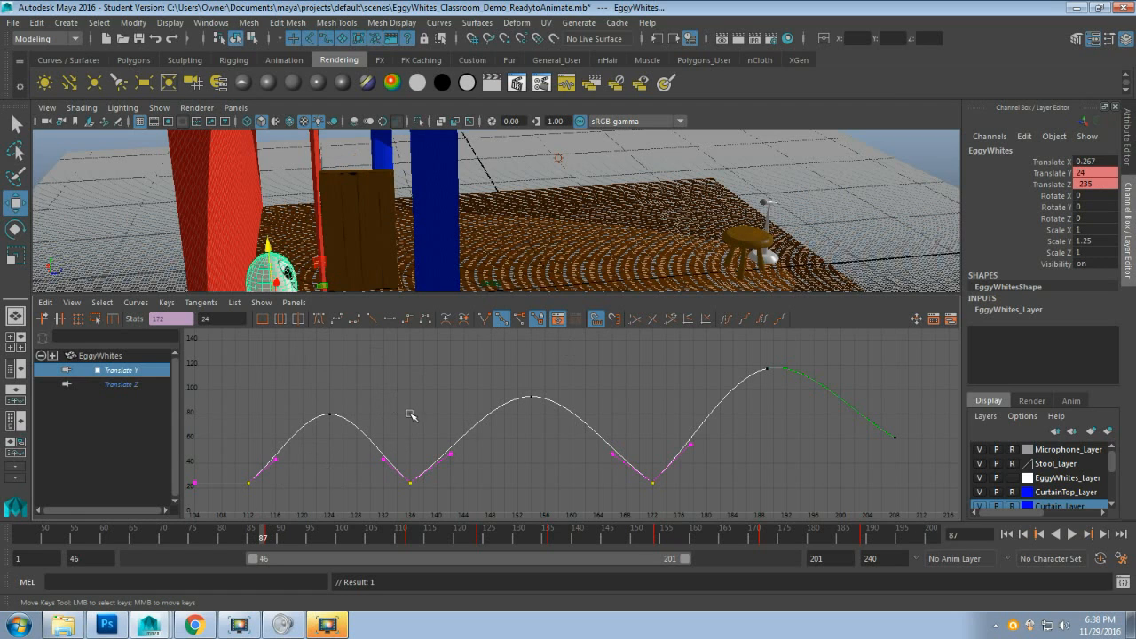
key("ctrl+z")
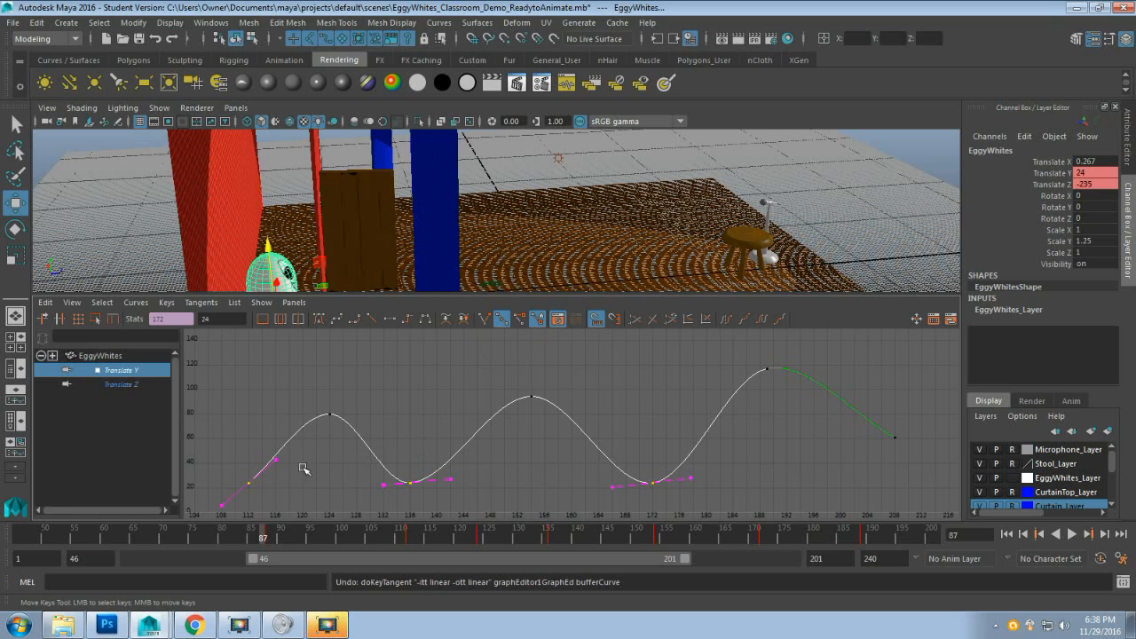
Try stepped tangents on the same three ground-level keys, scrub to frame 112, and undo the tangent change
left_click(410, 320)
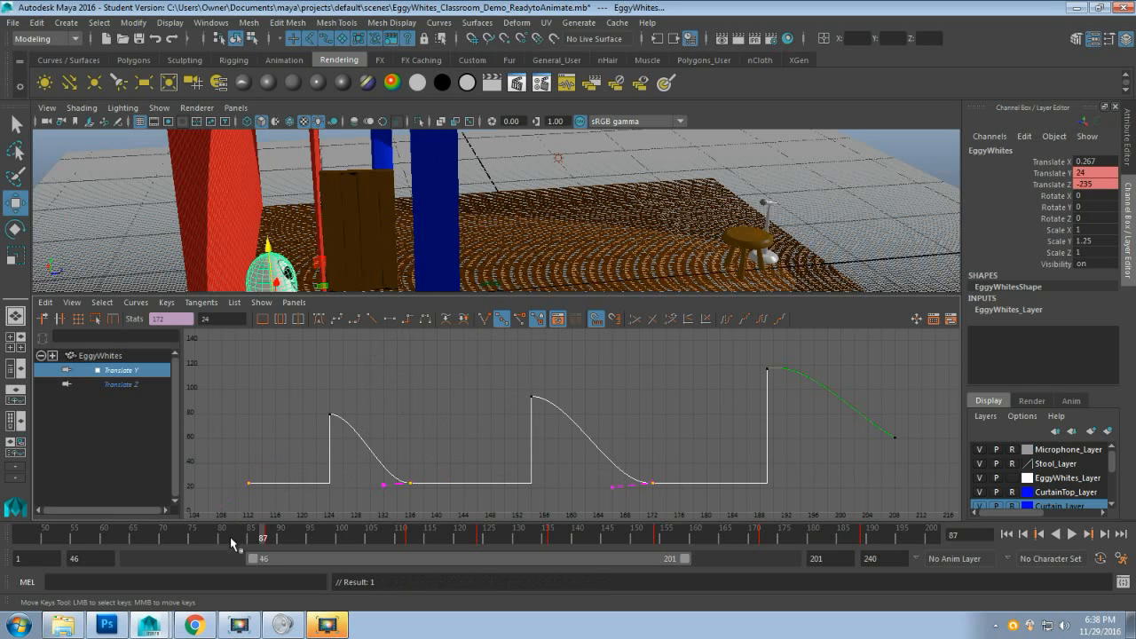
left_click_drag(262, 538, 404, 538)
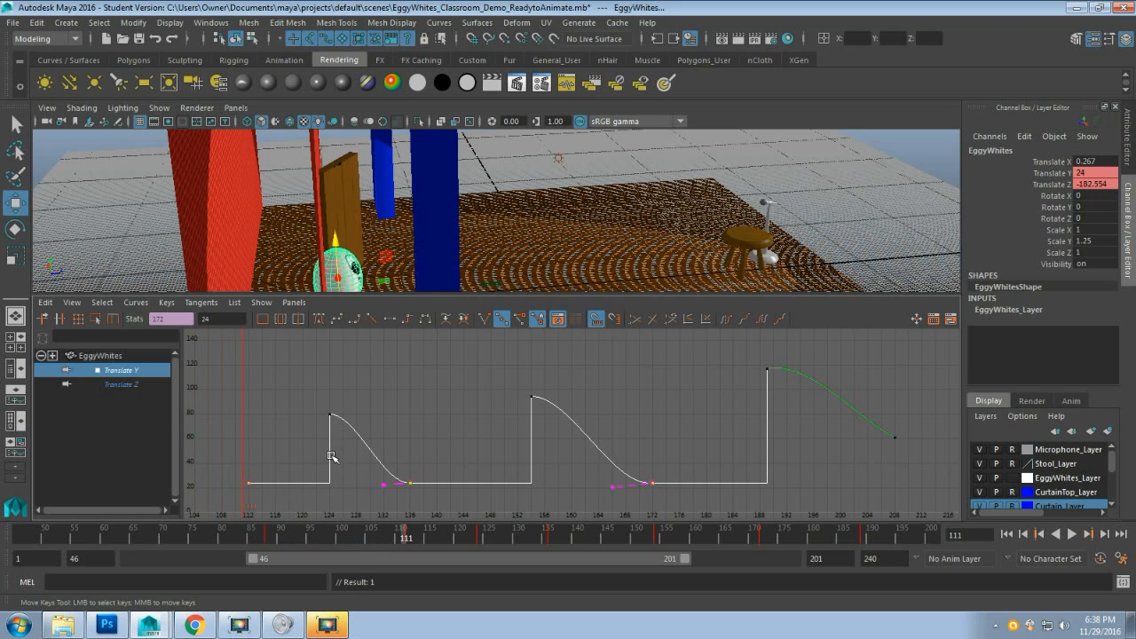
mouse_move(406, 541)
left_mouse_down()
mouse_move(783, 541)
mouse_move(393, 535)
mouse_move(409, 537)
left_mouse_up()
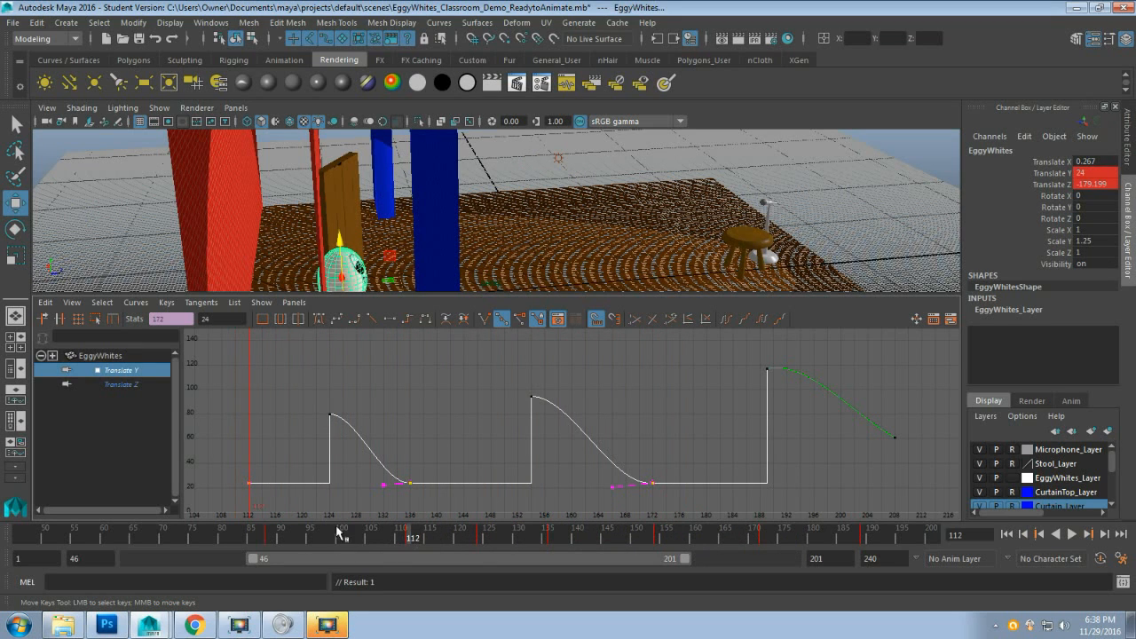
key("ctrl+z")
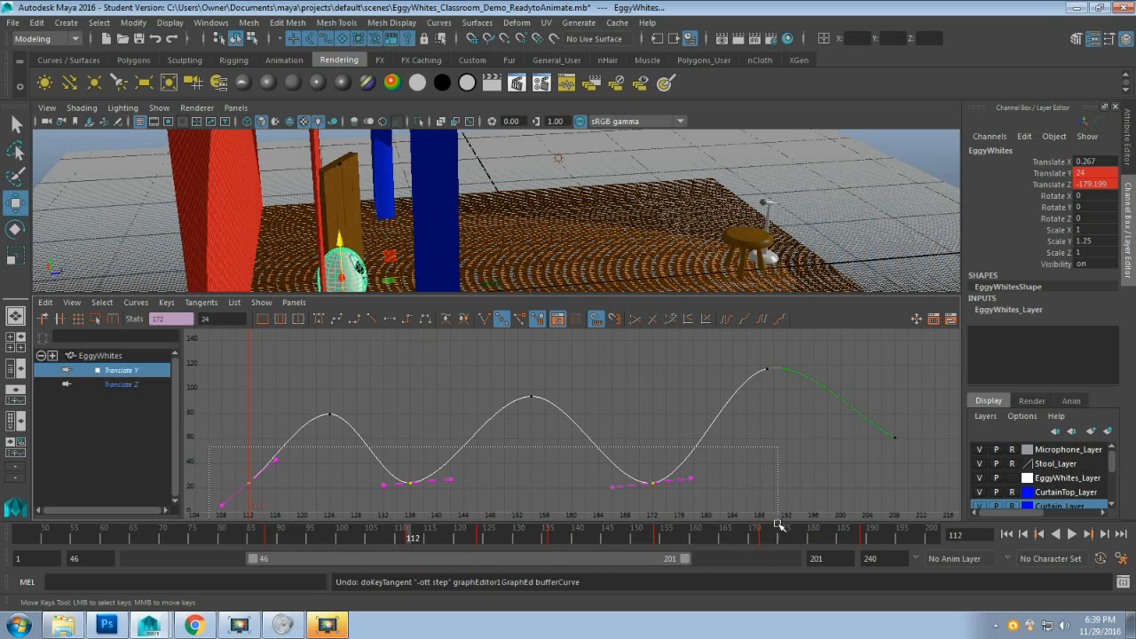
Set linear tangents on the Translate Y ground keys at frames 112, 136 and 172 and on the end key at frame 208
left_click_drag(778, 523, 778, 506)
left_click(780, 458)
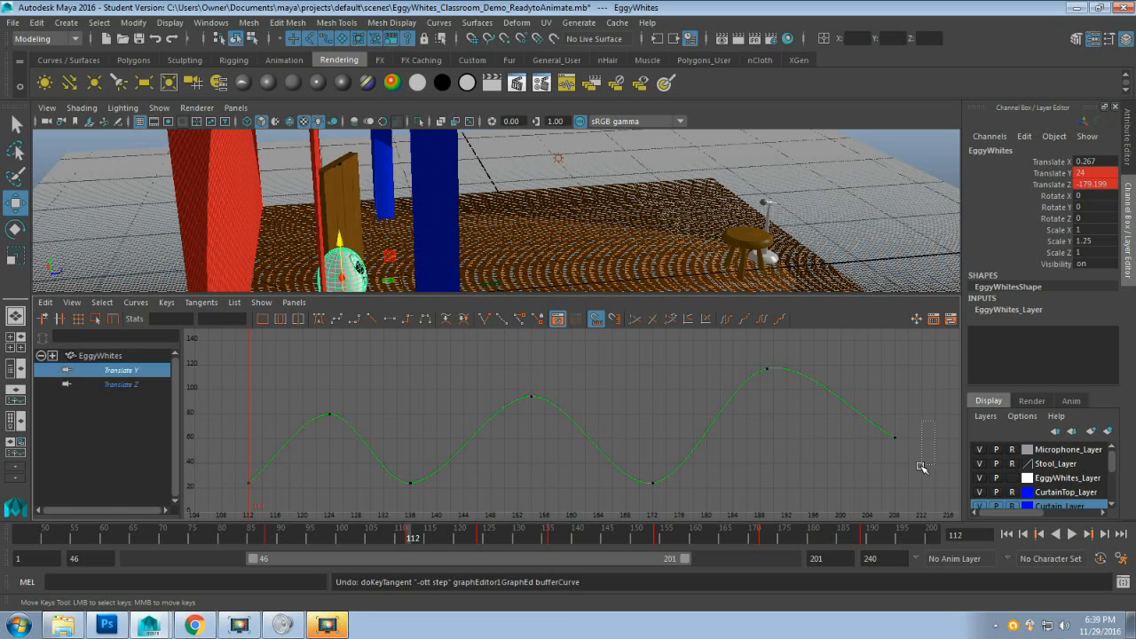
left_click_drag(921, 467, 801, 534)
left_click_drag(703, 550, 222, 557)
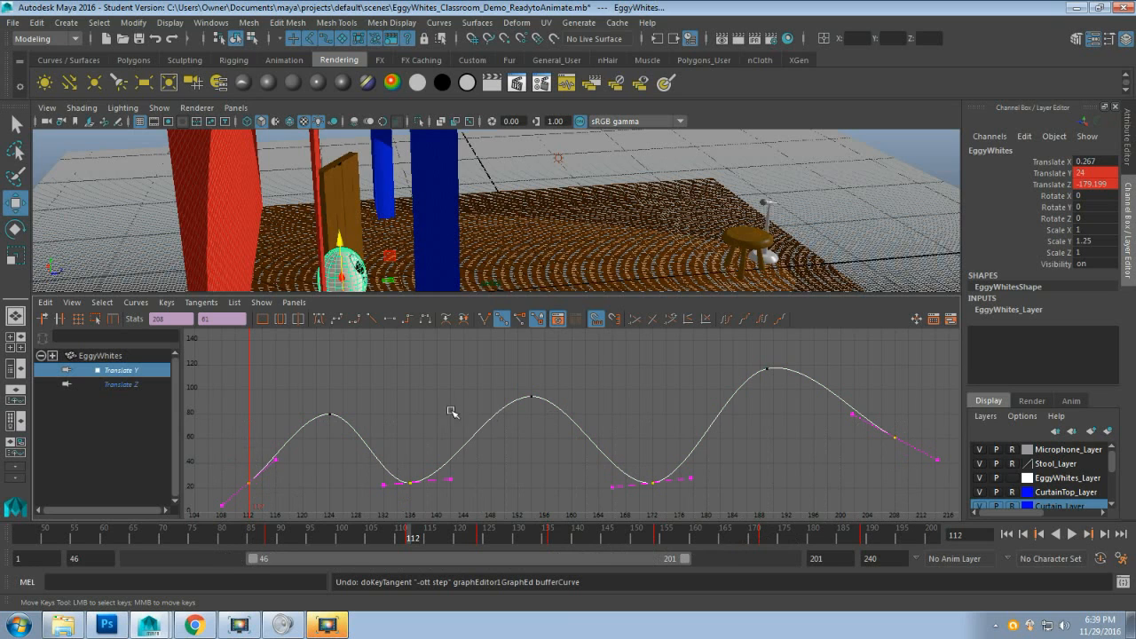
left_click(370, 319)
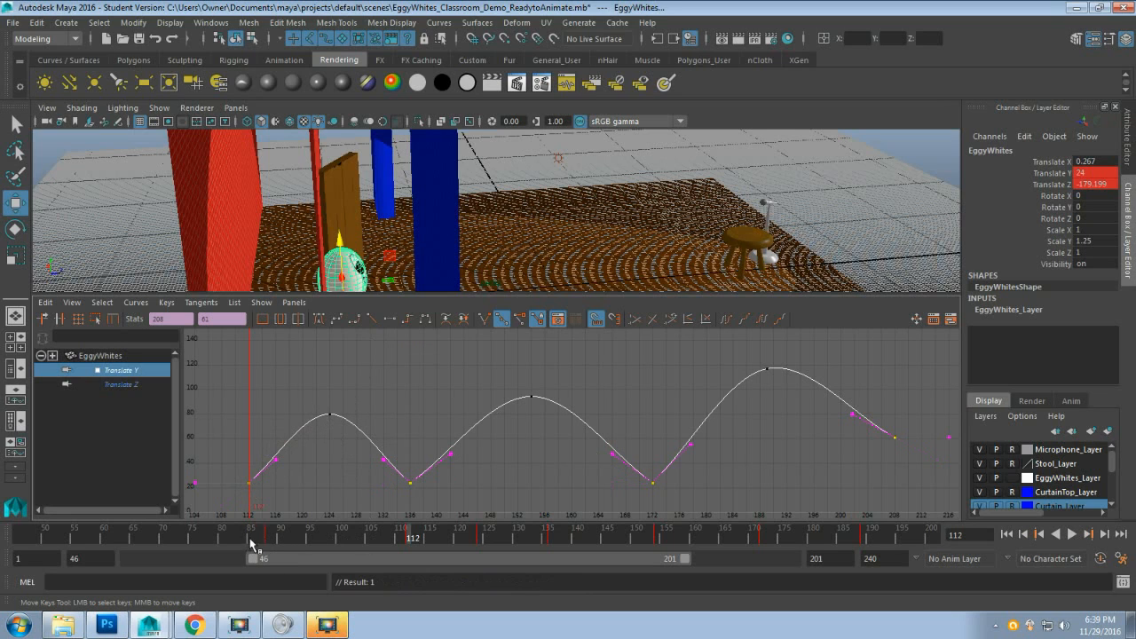
Return to frame 87, view the stage from the front, and check the egg's hops by playing and scrubbing the animation
left_click_drag(251, 545, 258, 501)
left_click_drag(580, 246, 463, 222, "alt")
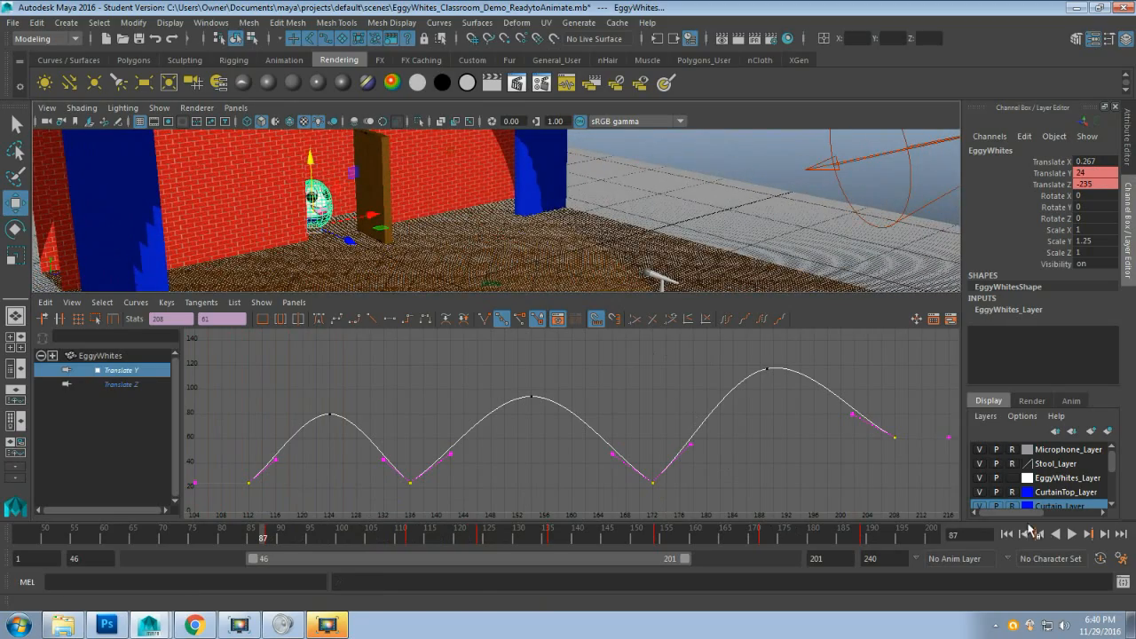
left_click(1071, 533)
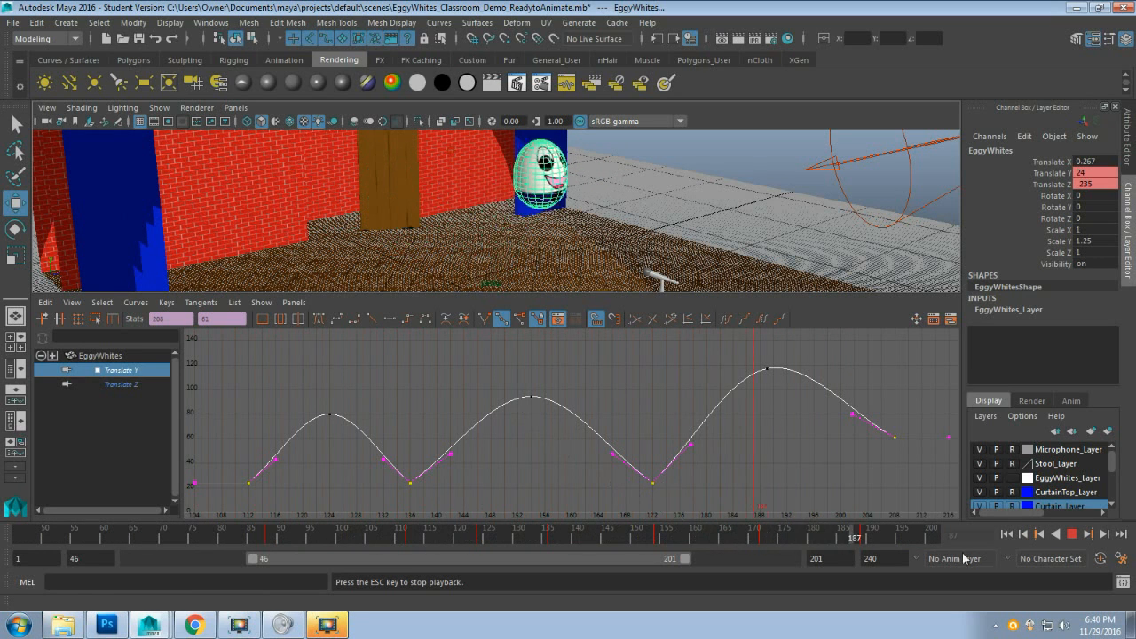
left_click(1072, 535)
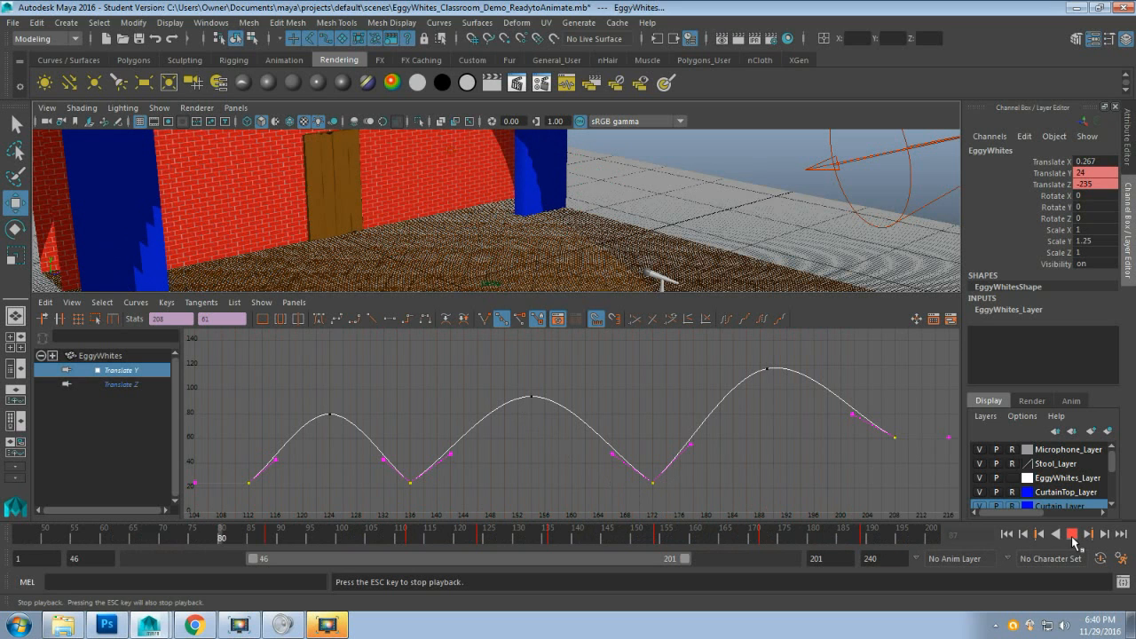
left_click_drag(390, 538, 510, 557)
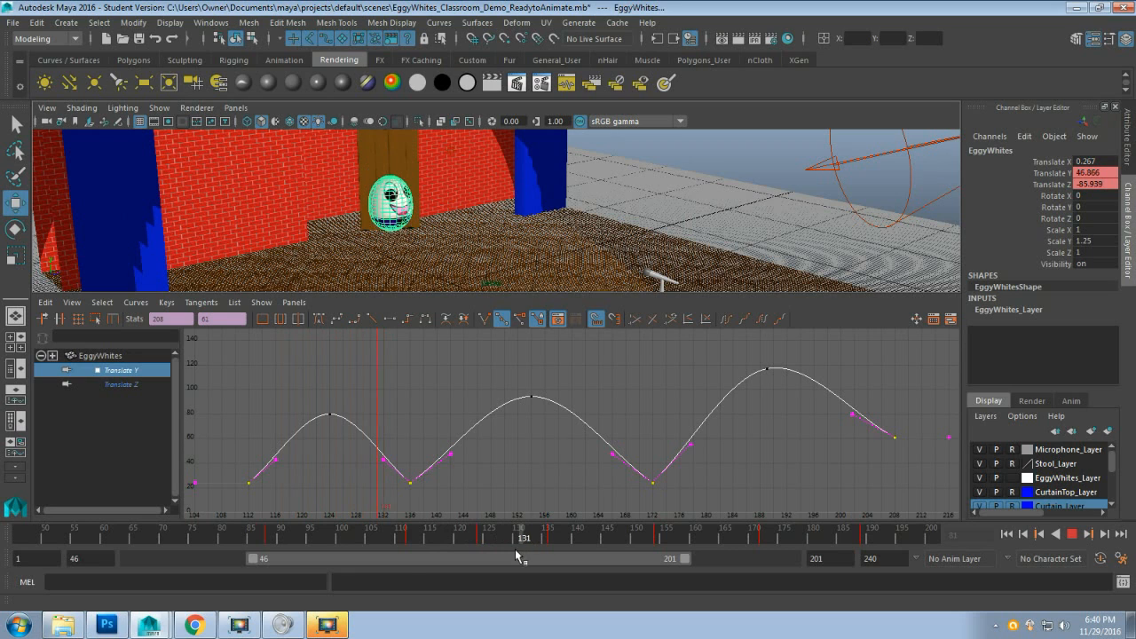
Free the tangent weights of the three Translate Y peak keys at frames 124, 154 and 189
left_click_drag(275, 357, 821, 436)
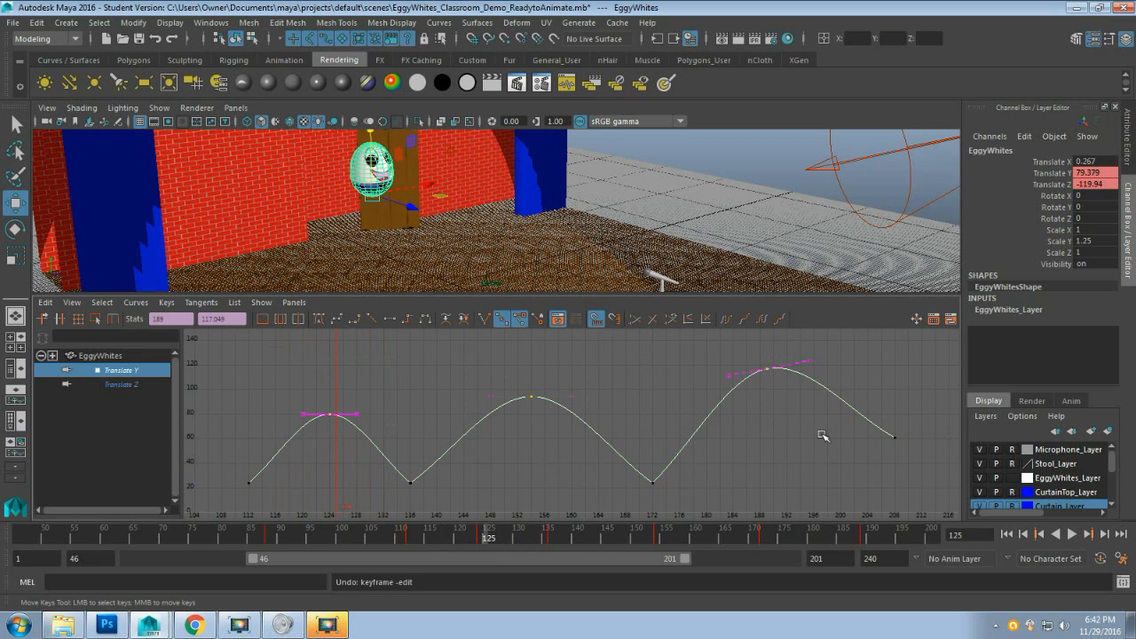
left_click(201, 302)
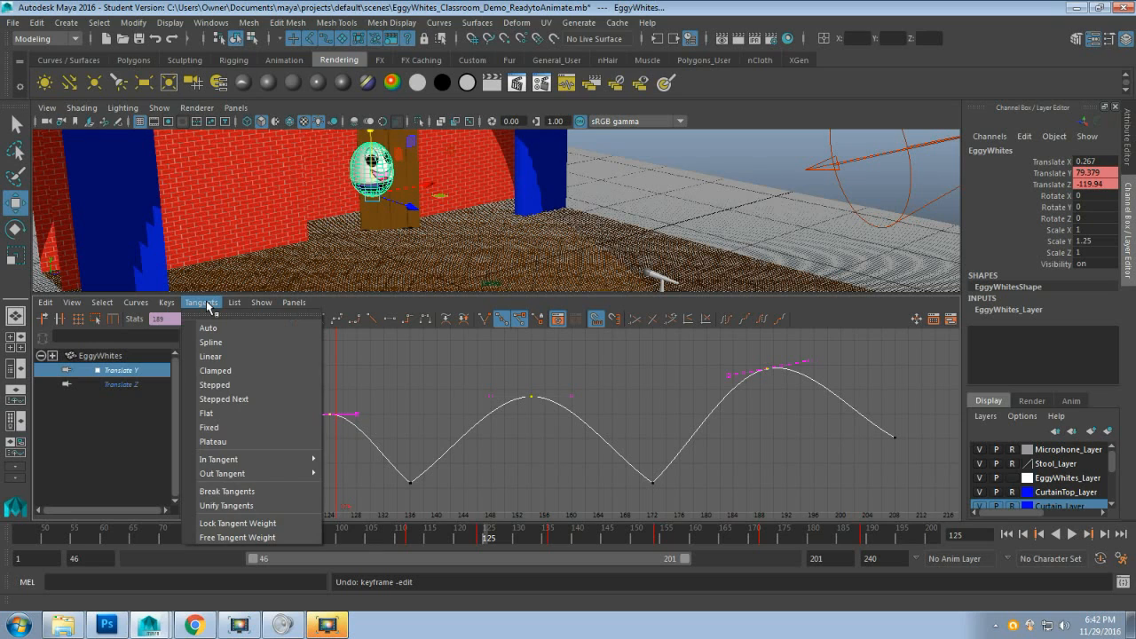
left_click(260, 539)
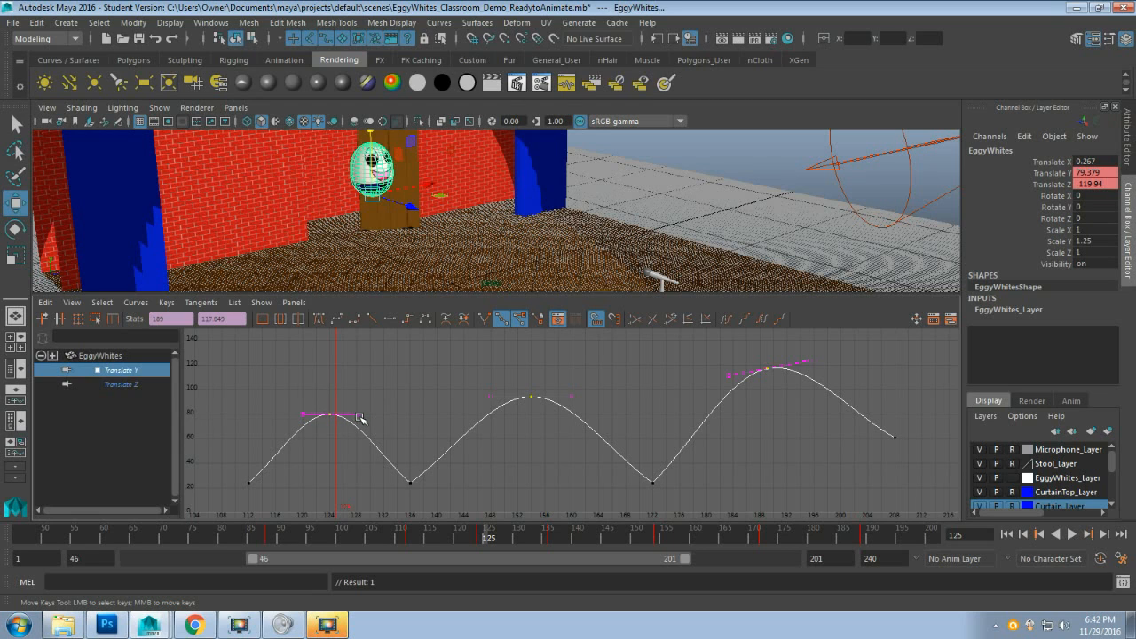
Lengthen the tangent handles of the frame 124 and 154 peaks, shift the highest peak key to frame 191, and play back to frame 201
left_click(568, 398)
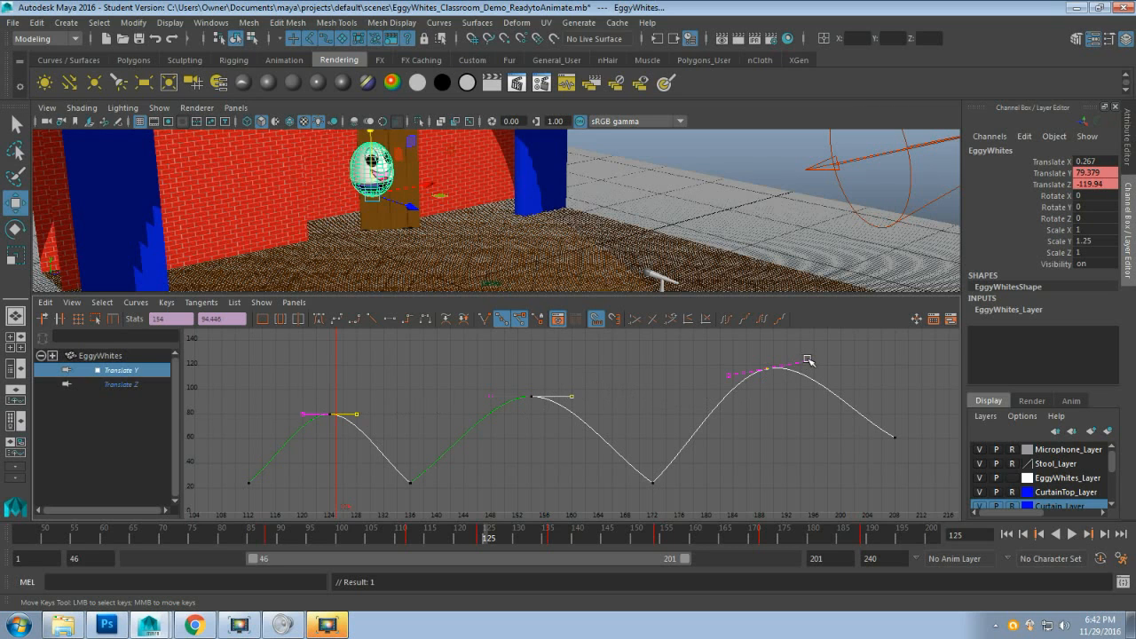
left_click(569, 397)
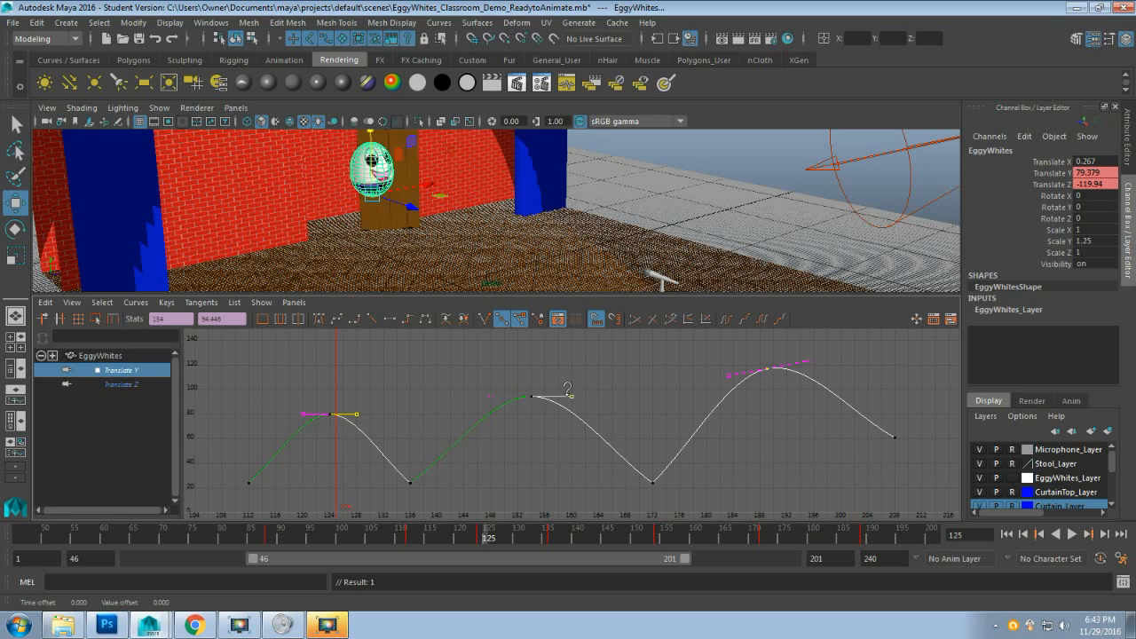
middle_click_drag(569, 396, 584, 397, "shift")
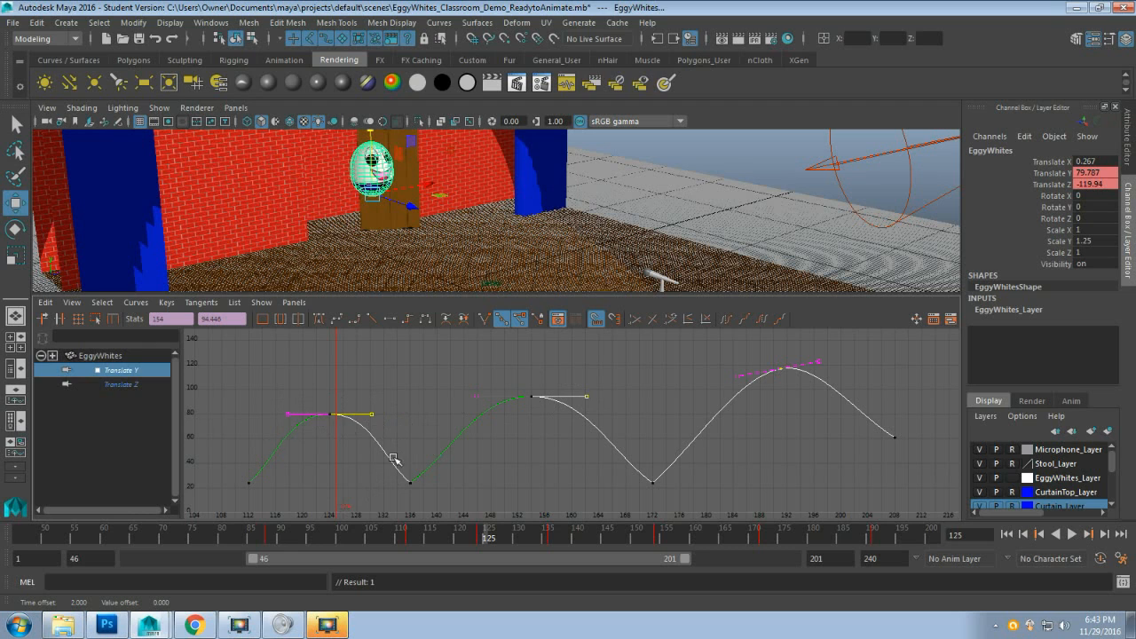
key("alt+v")
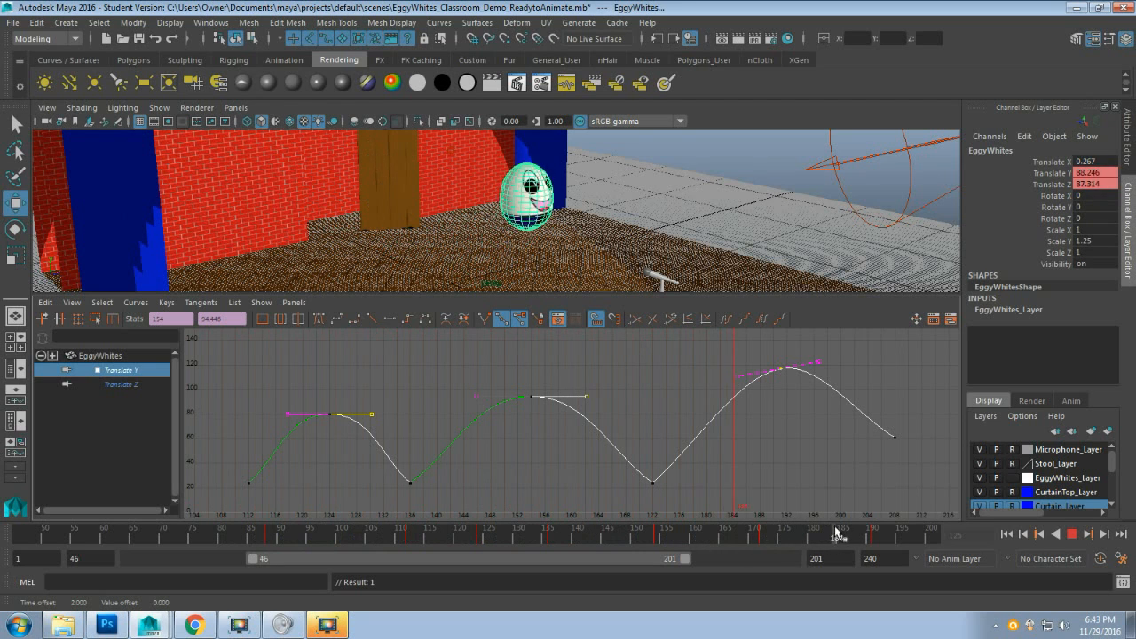
left_click_drag(898, 529, 962, 536)
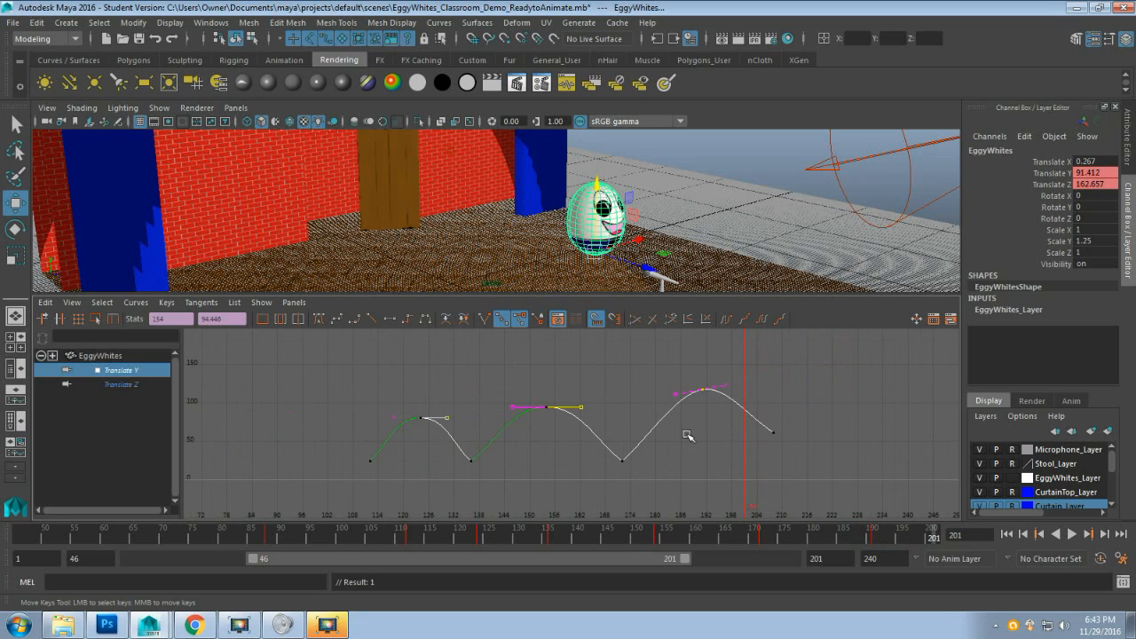
Select the Translate Y peak key at frame 191 and give it flat tangents
middle_click_drag(728, 428, 628, 435, "alt")
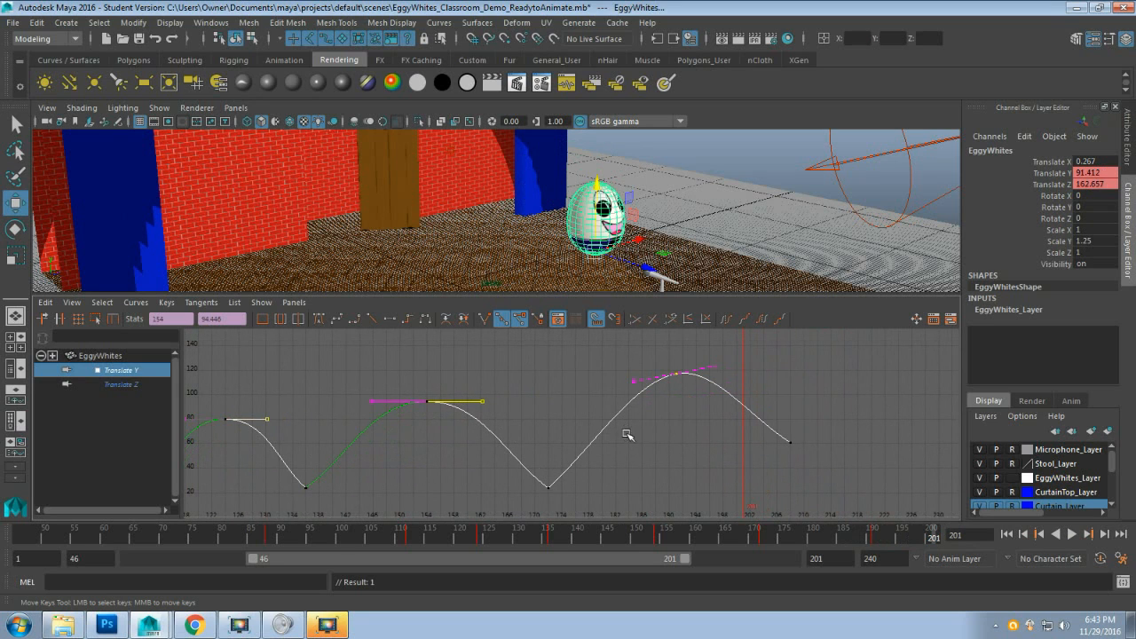
left_click(676, 374)
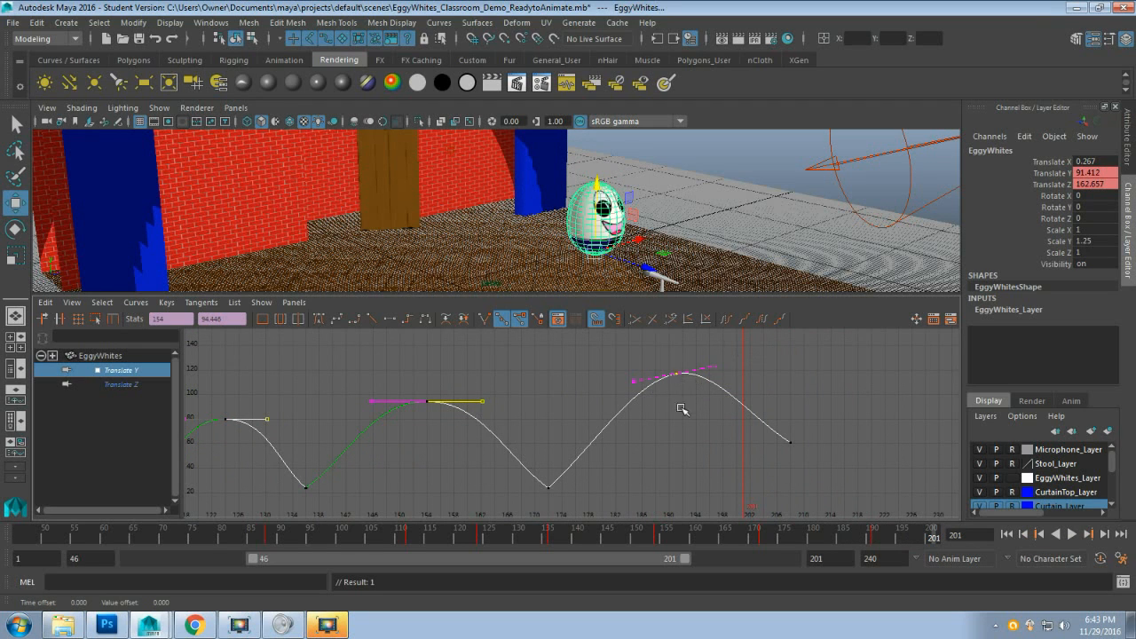
left_click(681, 396)
left_click(676, 374)
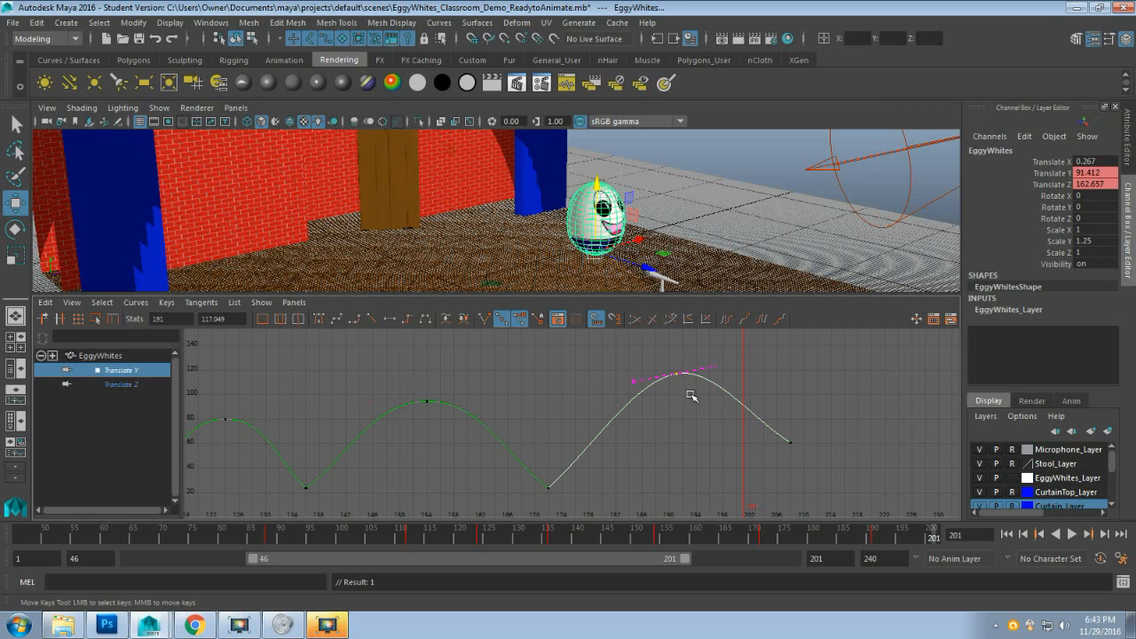
left_click(391, 327)
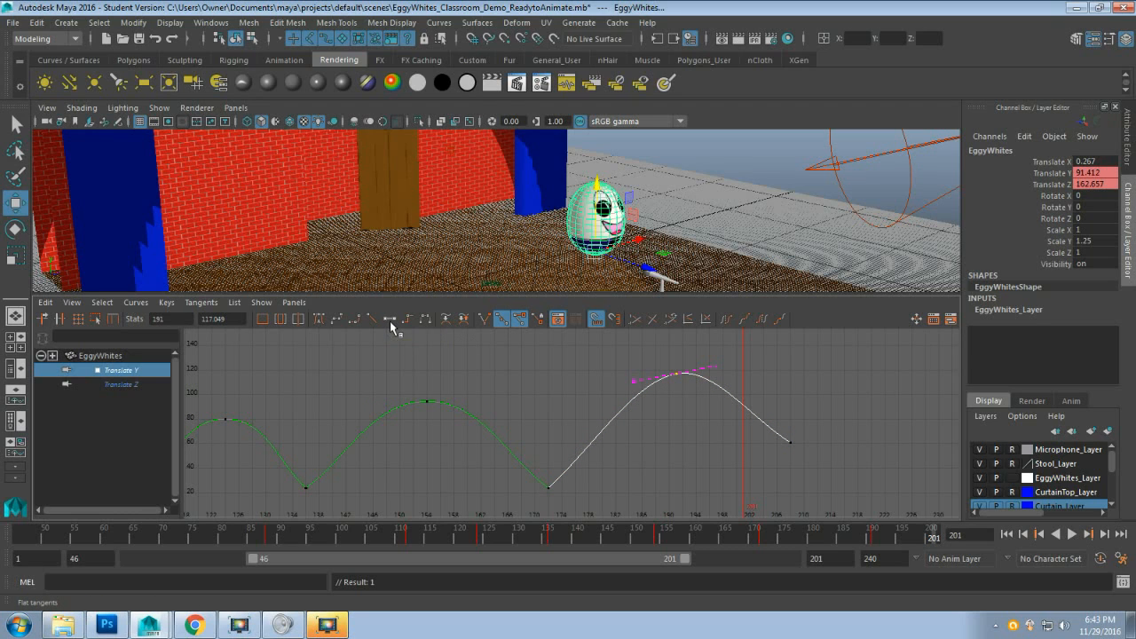
Lengthen the flat tangent handles of the frame 191 peak to widen the top of the last hop
left_click(711, 374)
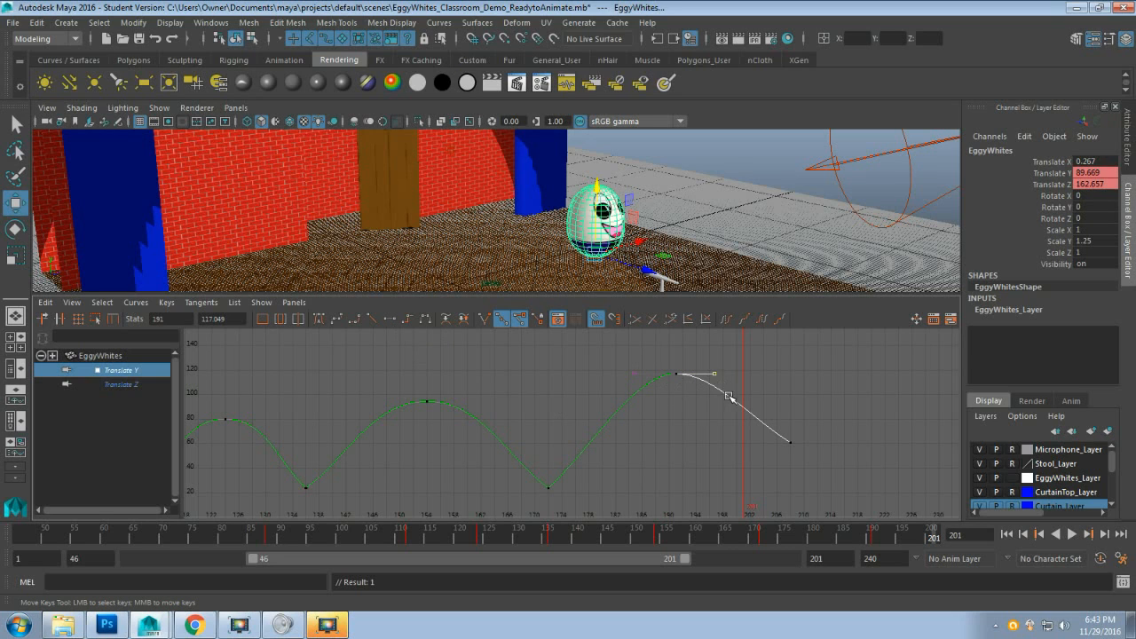
middle_click_drag(711, 375, 709, 372)
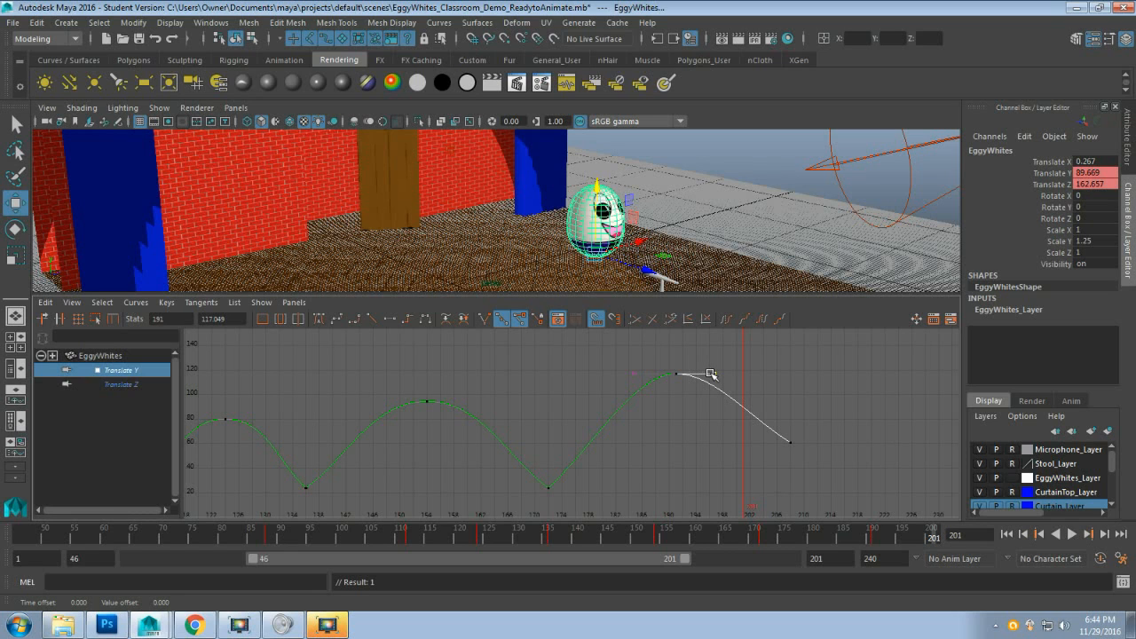
middle_click_drag(711, 372, 730, 376)
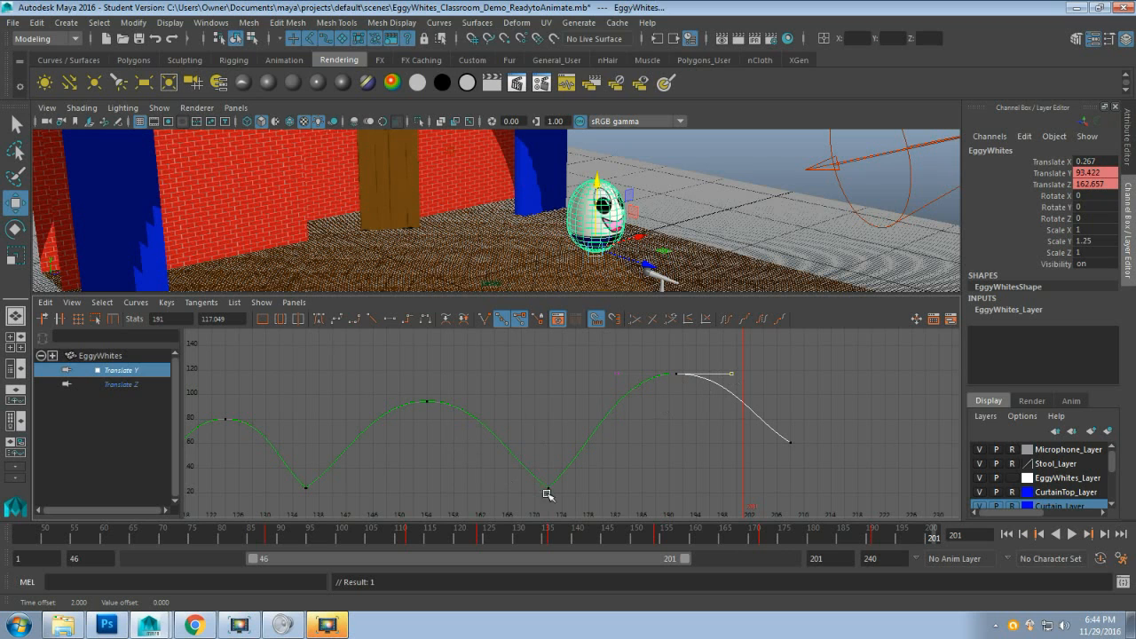
left_click(487, 428)
Extend the playback range to frame 240 and play the animation with the stool and microphone in view
left_click_drag(528, 543, 923, 541)
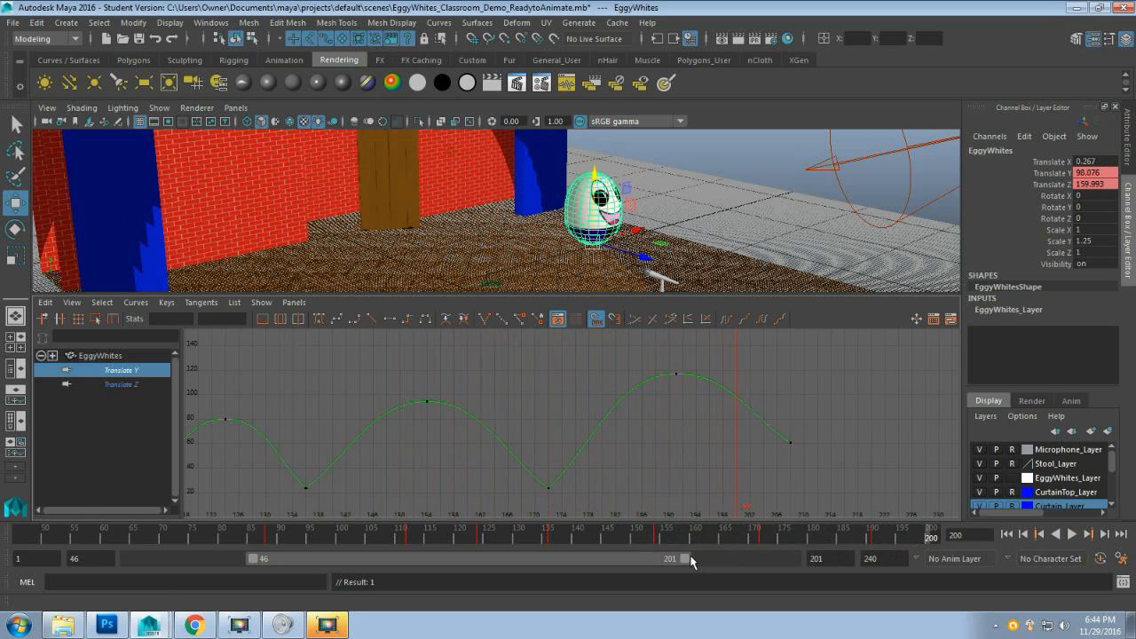
left_click_drag(684, 559, 871, 540)
scroll(724, 408, "down", 3)
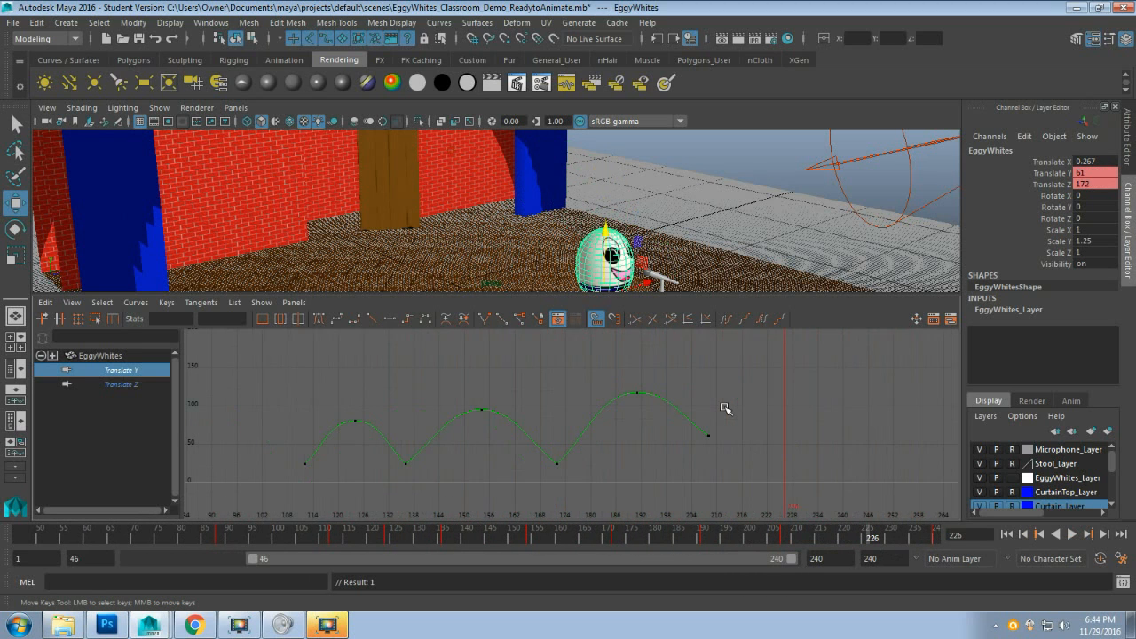
scroll(725, 409, "up", 3)
scroll(662, 257, "down", 2)
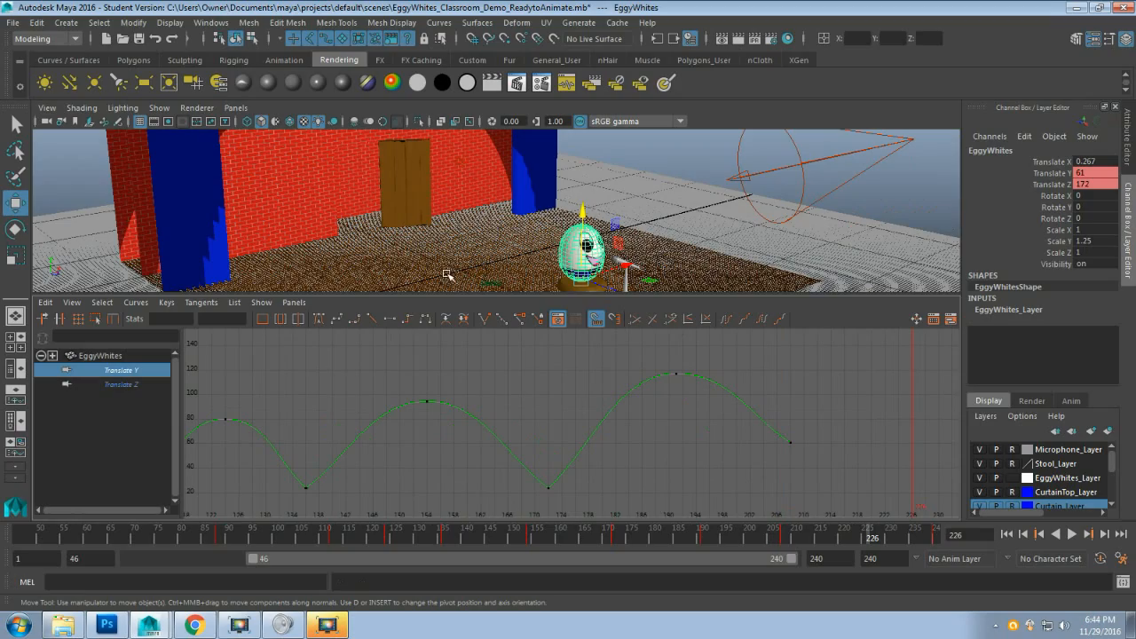
left_click_drag(446, 275, 451, 168, "alt")
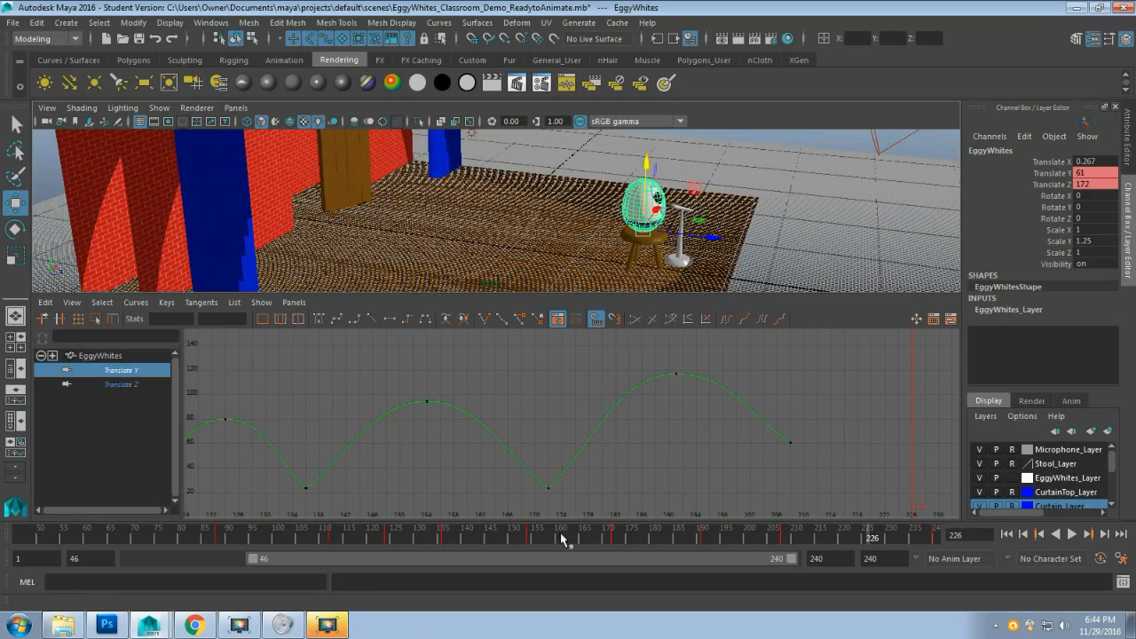
left_click(1070, 534)
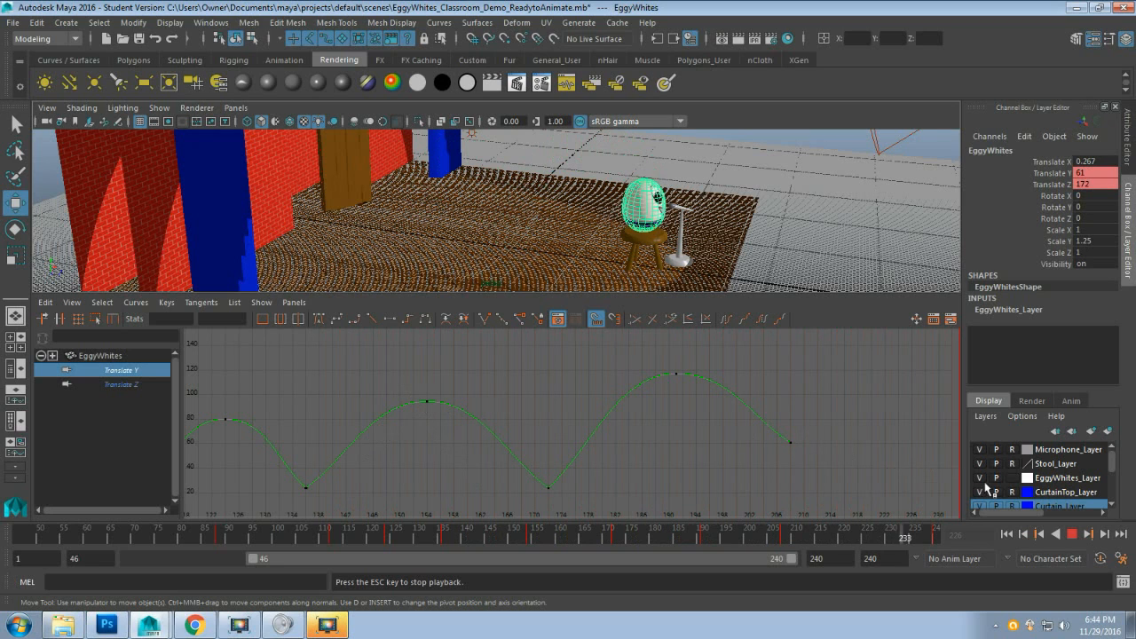
left_click(1071, 533)
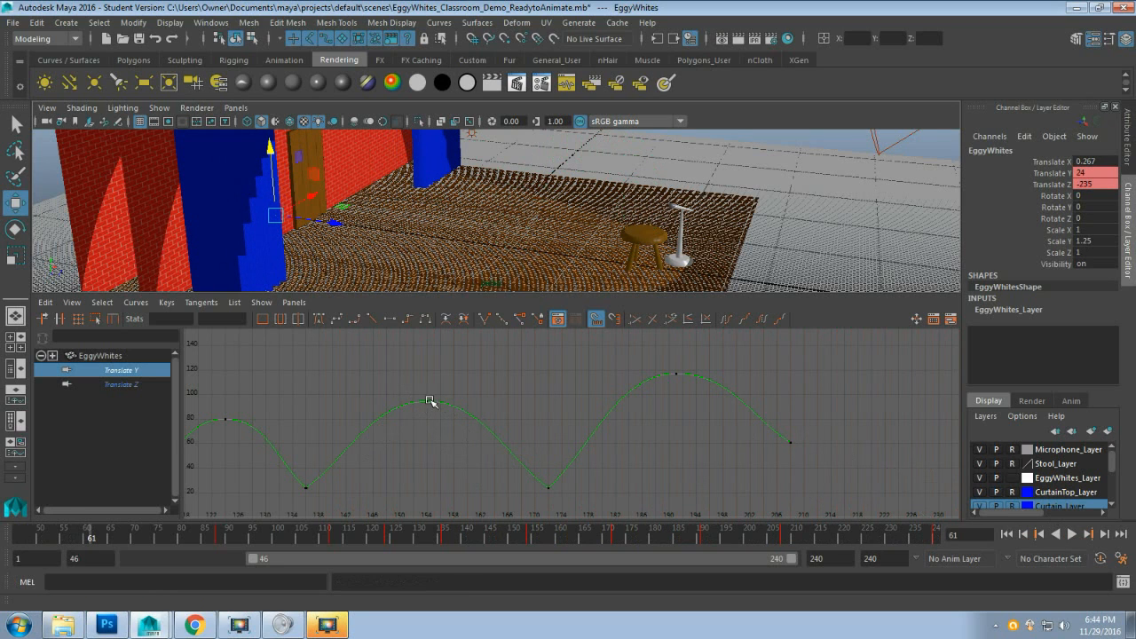
Shorten the tangent handles of the frame 154 peak by about one frame and play the animation
left_click(429, 401)
left_click(477, 401)
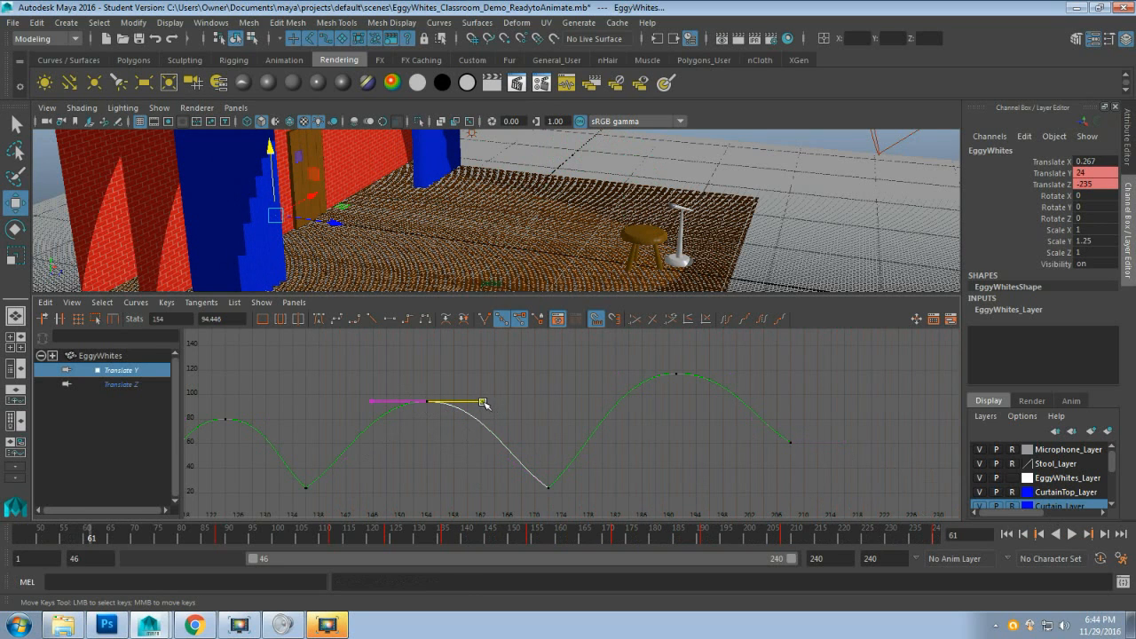
middle_click_drag(484, 403, 478, 402)
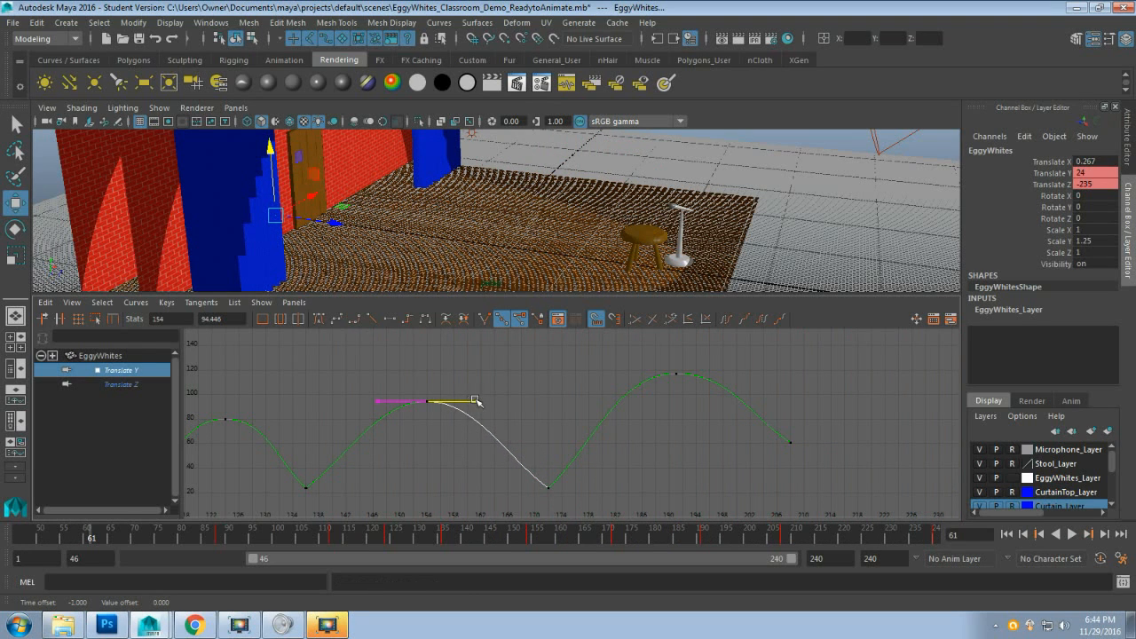
key("alt+v")
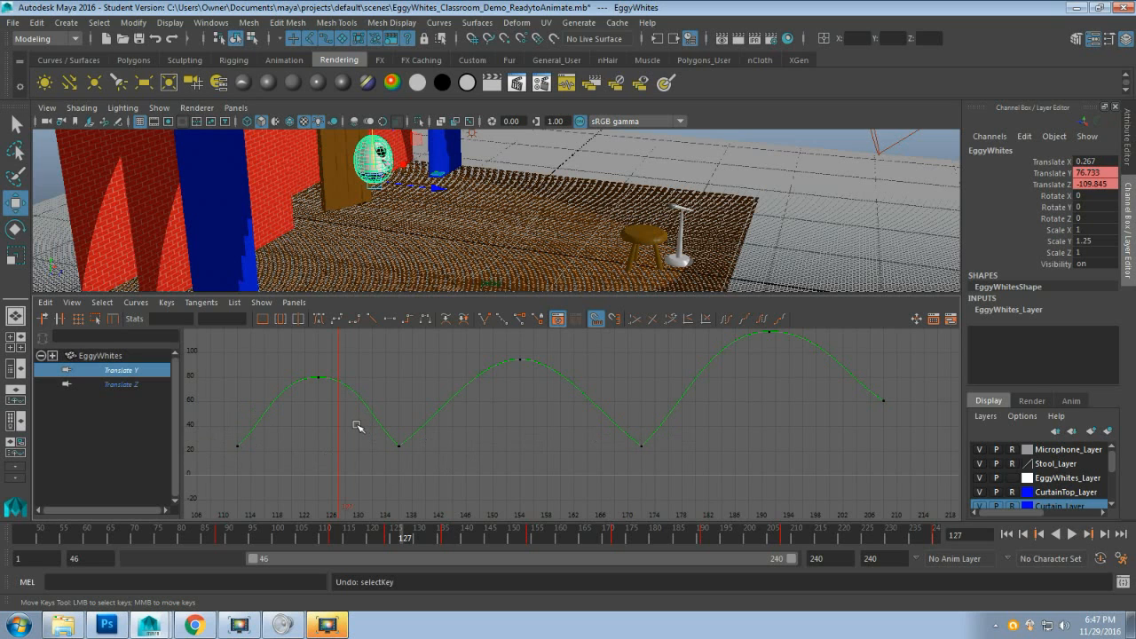
Break the tangents of the Translate Y ground keys at frames 136 and 172
left_click_drag(621, 481, 688, 472)
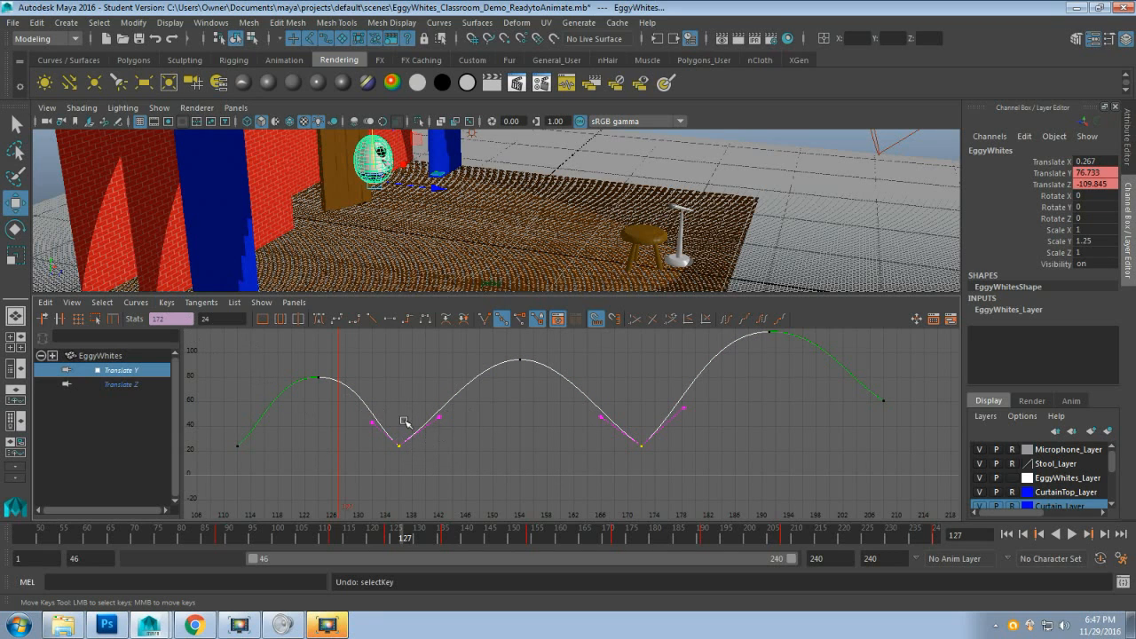
left_click(204, 304)
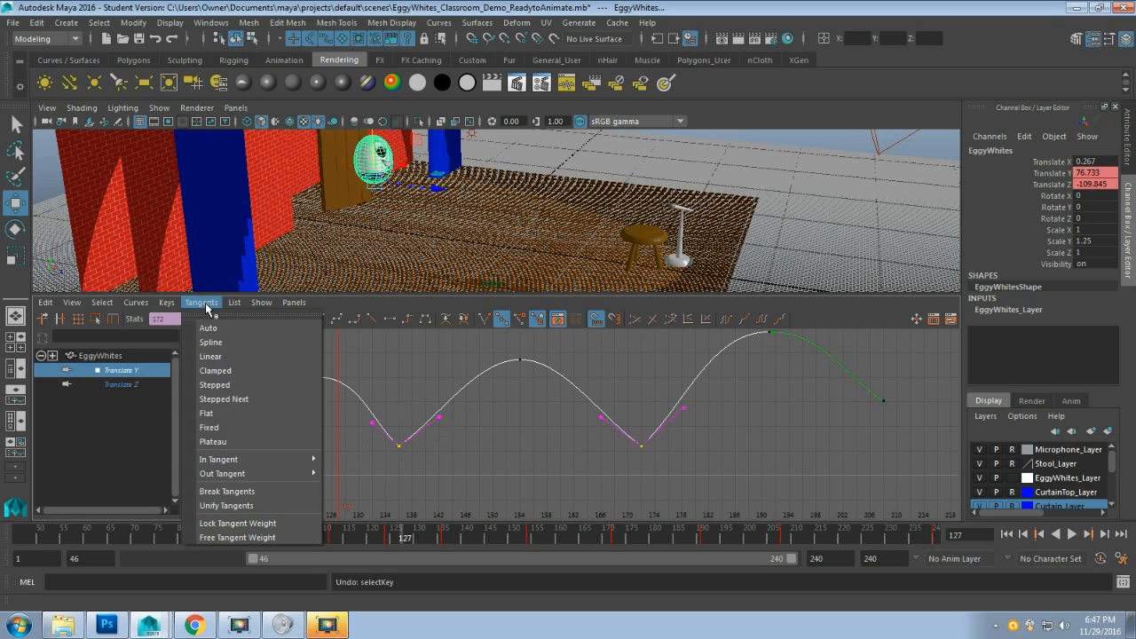
left_click(244, 493)
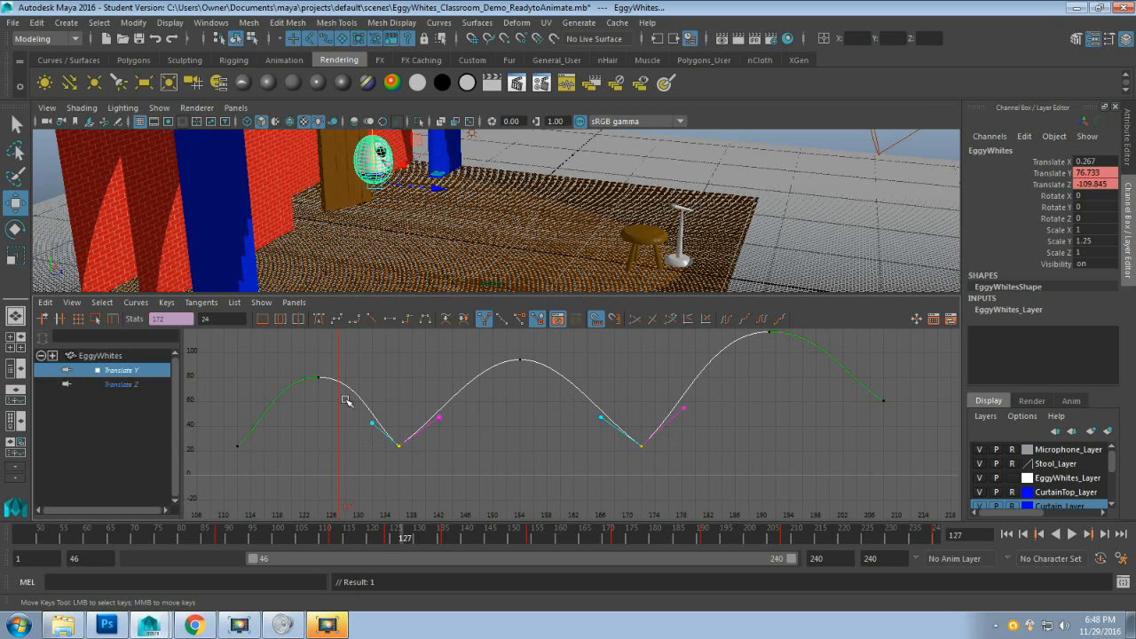
Steepen the outgoing tangents of the frame 136 and 172 ground keys for faster takeoffs, and review the playback up to frame 150
key("w")
left_click(438, 416)
left_click_drag(708, 438, 709, 439)
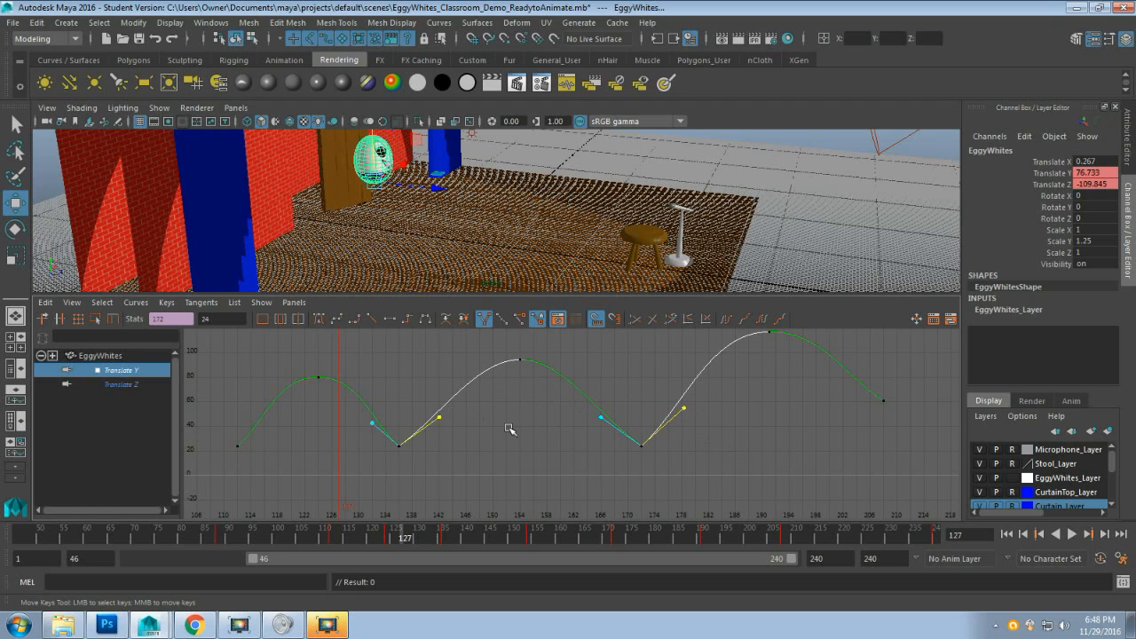
middle_click_drag(441, 417, 414, 401)
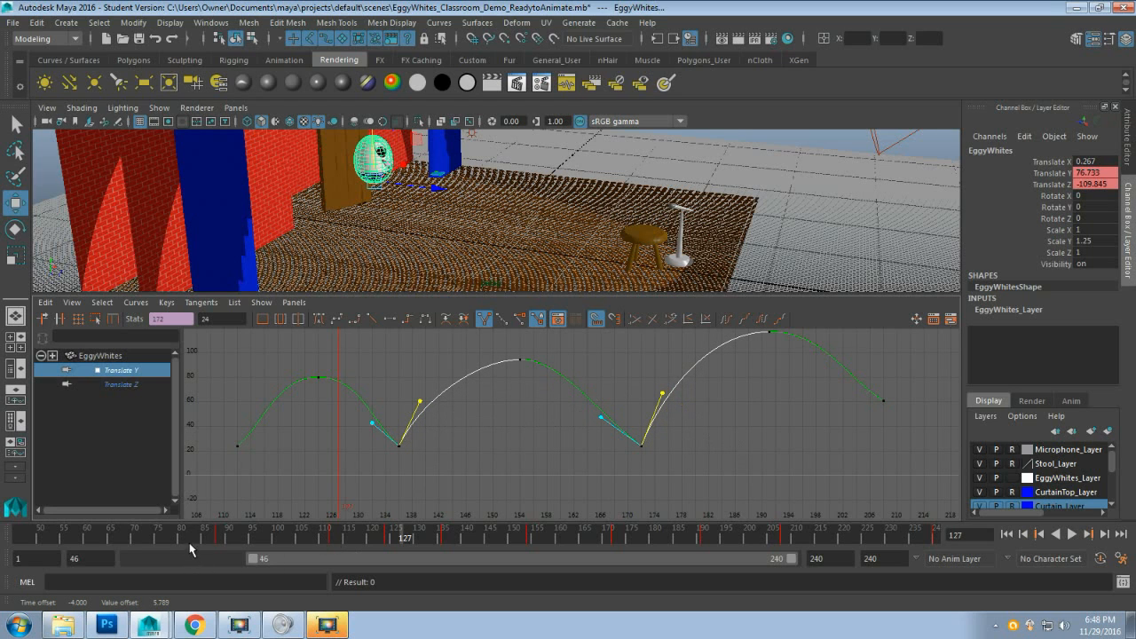
key("alt+v")
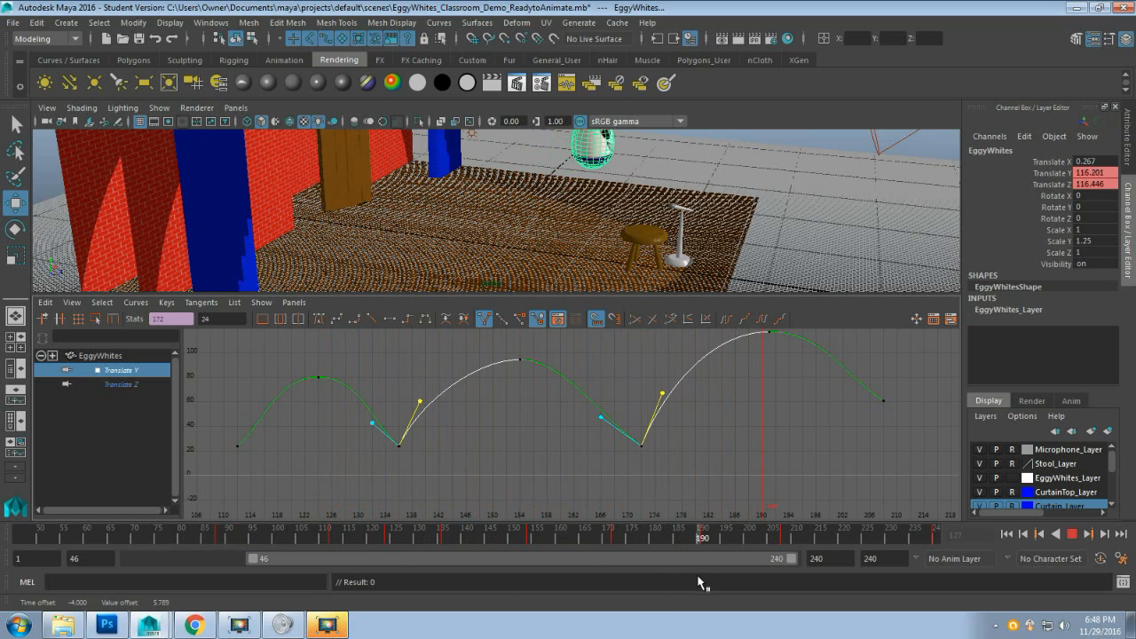
left_click_drag(701, 535, 513, 536)
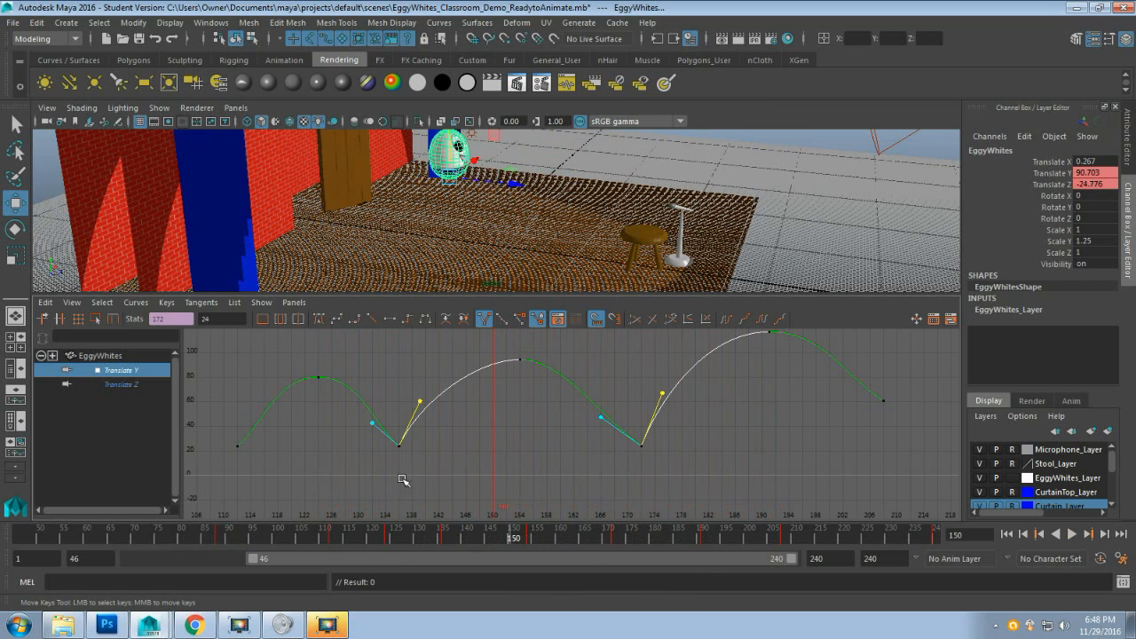
Steepen the incoming tangents of the frame 136 and 172 ground keys for faster landings, and play the animation
left_click_drag(371, 426, 655, 484)
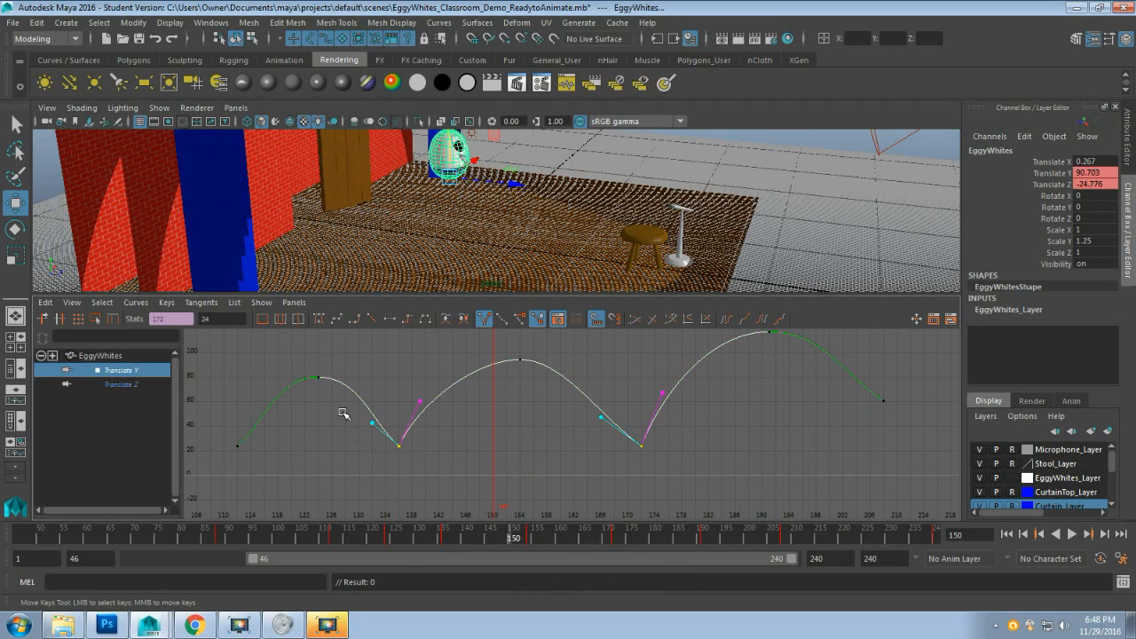
left_click_drag(385, 463, 387, 463)
left_click_drag(566, 387, 607, 470)
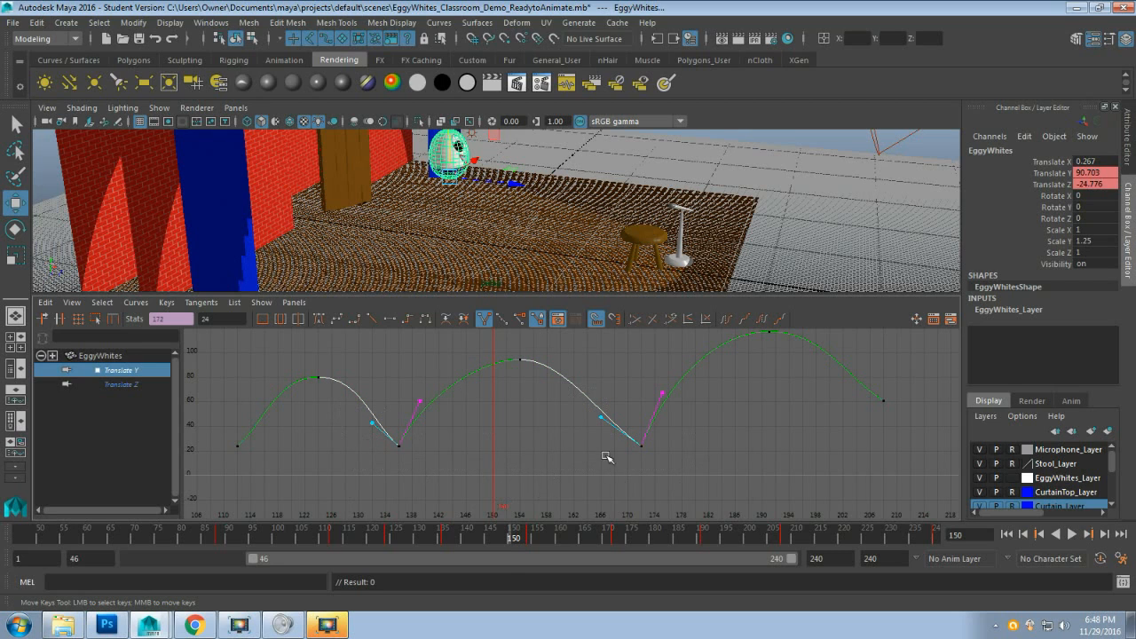
left_click(372, 423)
left_click_drag(374, 423, 388, 413)
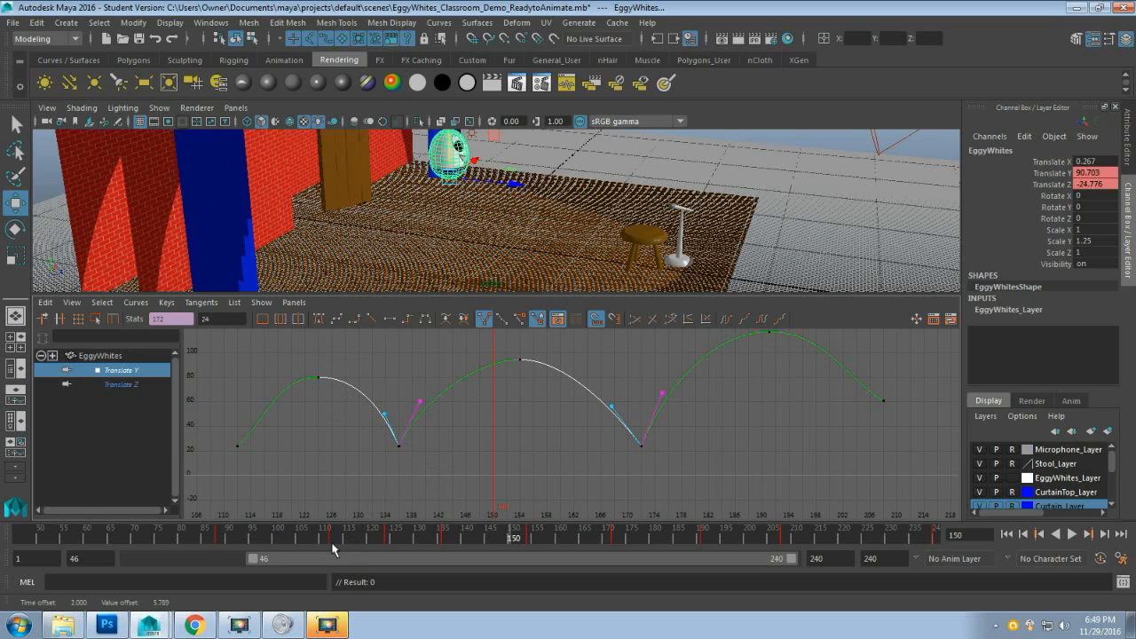
left_click_drag(306, 537, 240, 533)
left_click(1072, 534)
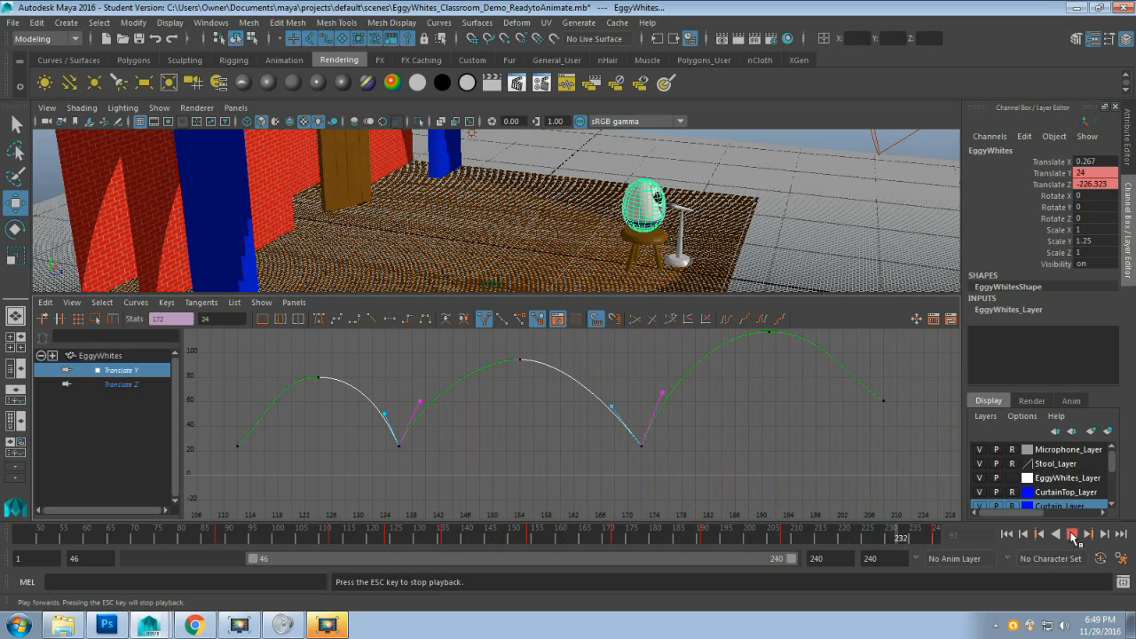
left_click(1072, 533)
Shorten the tangent handles of the frame 154 peak by about one frame, and scrub to frame 204
left_click(522, 362)
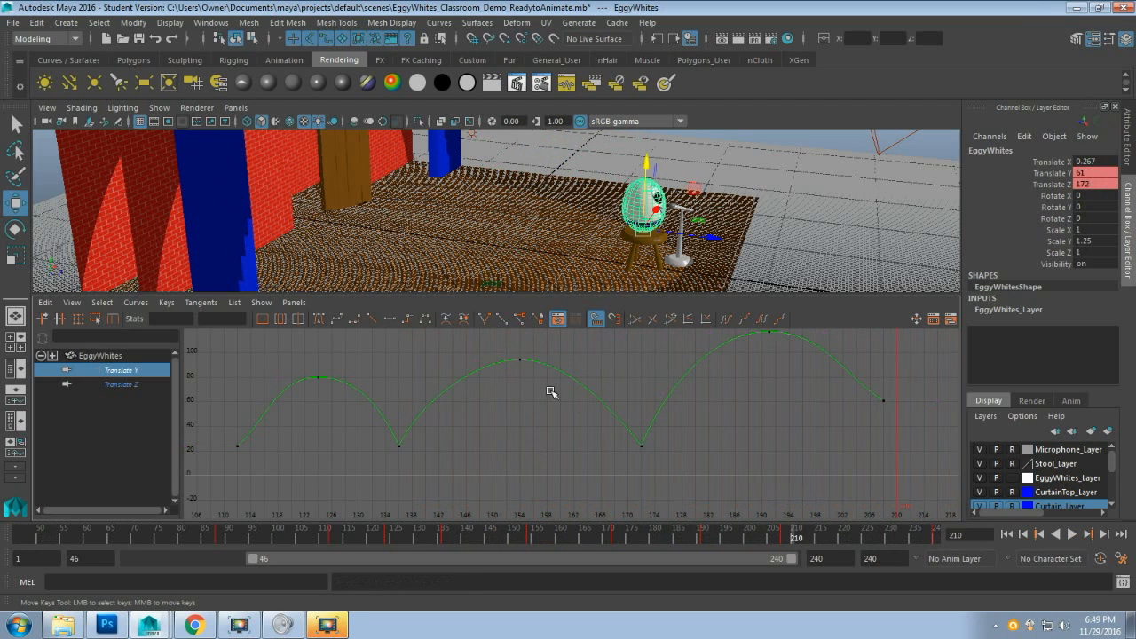
left_click(519, 359)
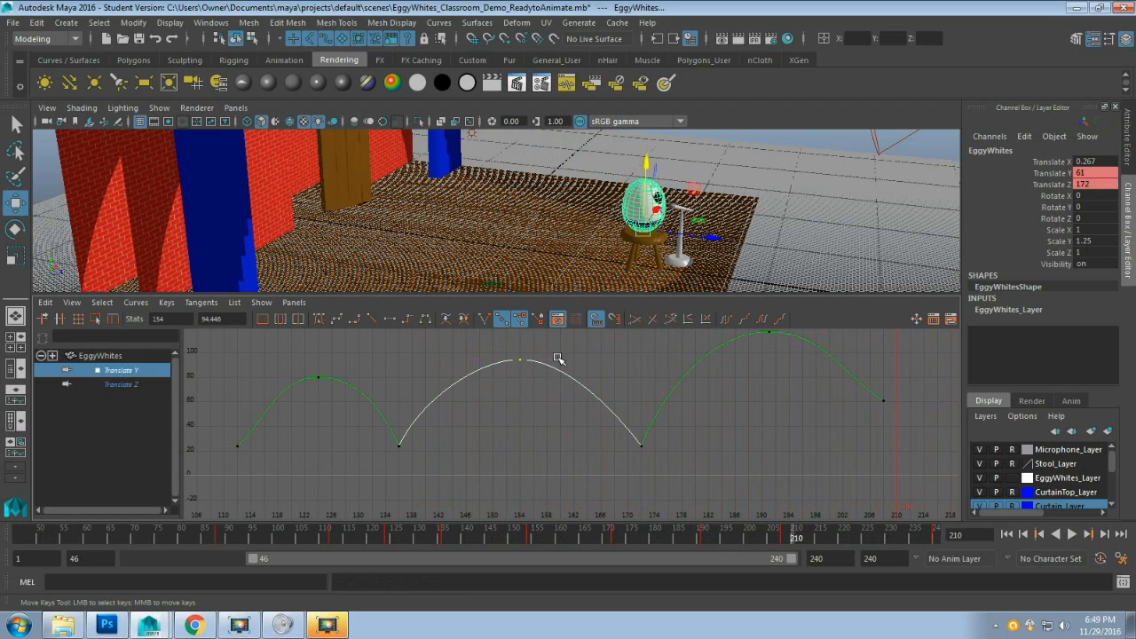
left_click(559, 359)
middle_click_drag(560, 358, 548, 356)
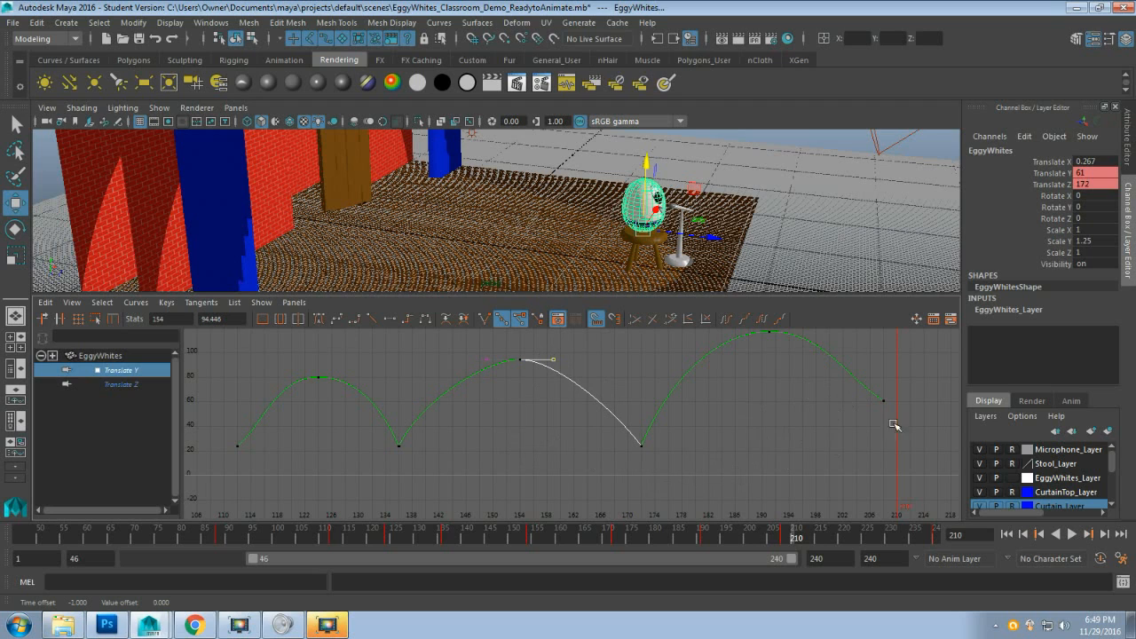
left_click(645, 533)
left_click_drag(645, 533, 768, 540)
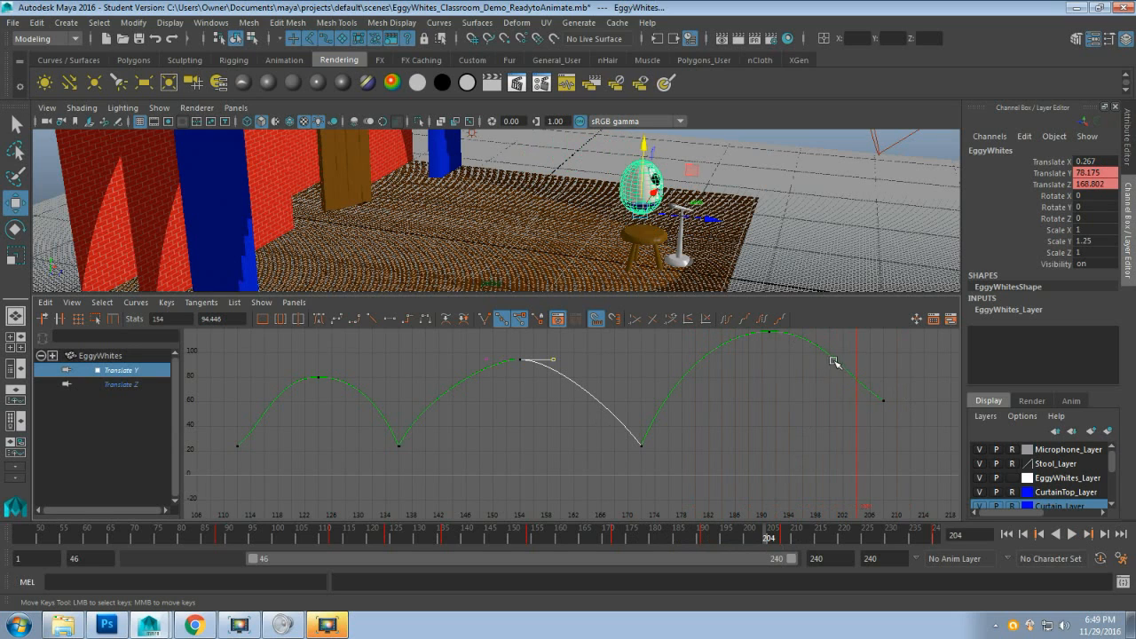
Break the tangents of the end key at frame 208 and steepen its incoming tangent for a faster landing on the stool
left_click(884, 401)
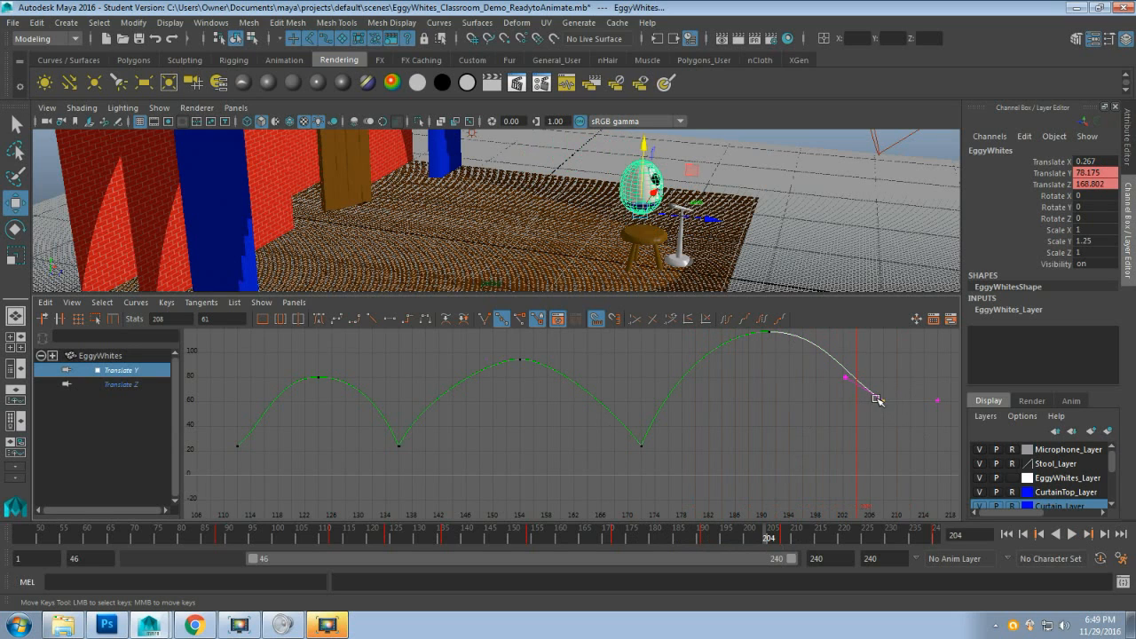
left_click(371, 319)
left_click(196, 303)
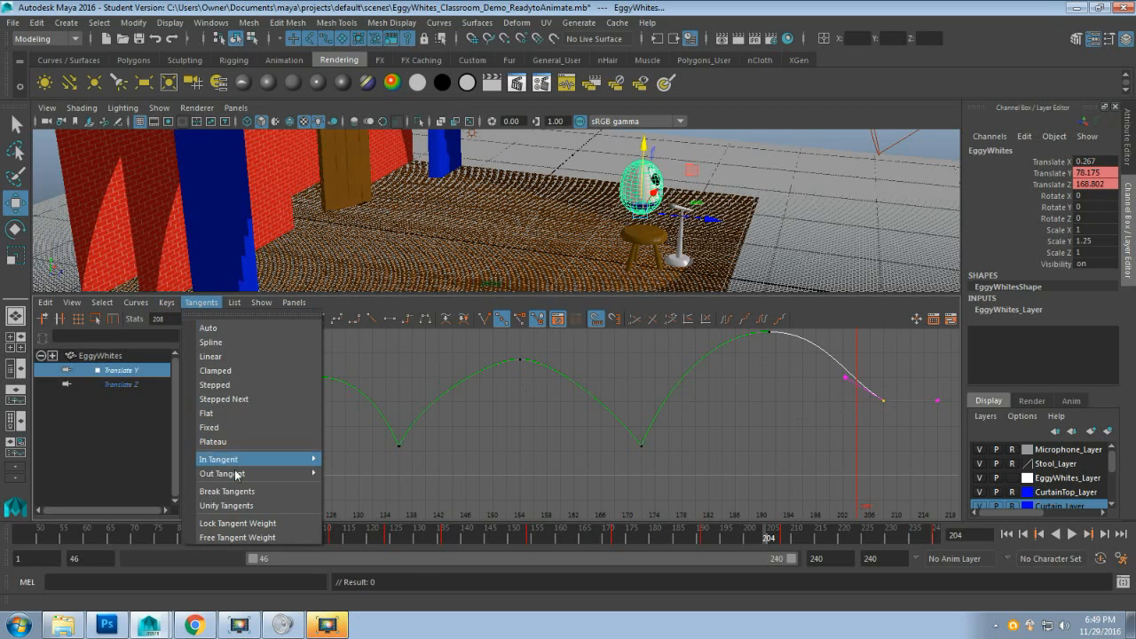
left_click(253, 489)
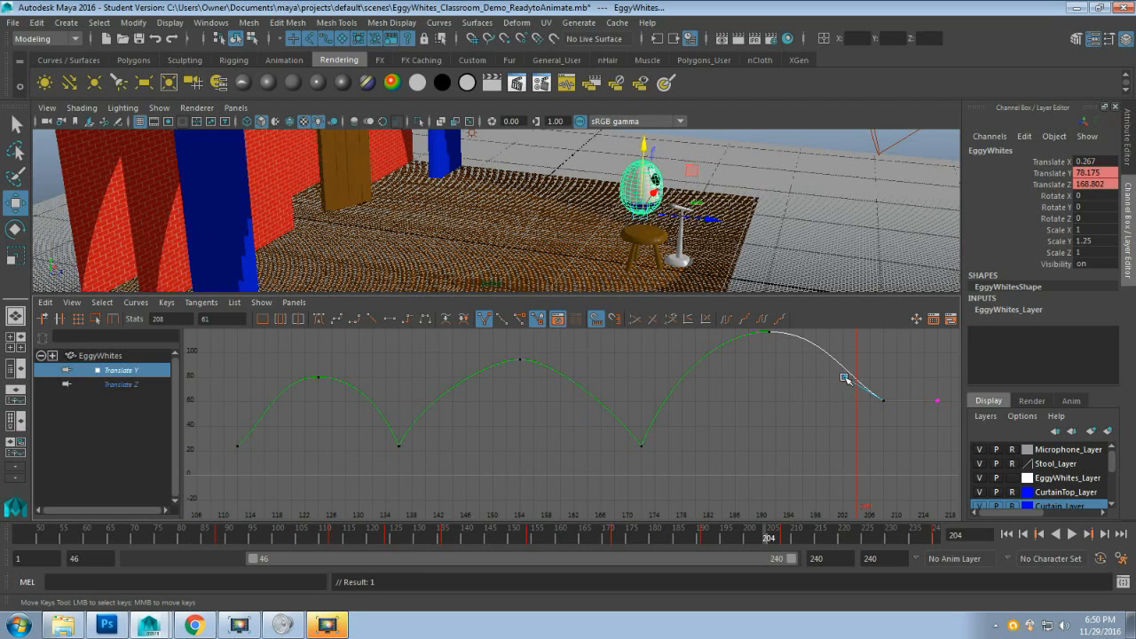
middle_click_drag(845, 377, 859, 364)
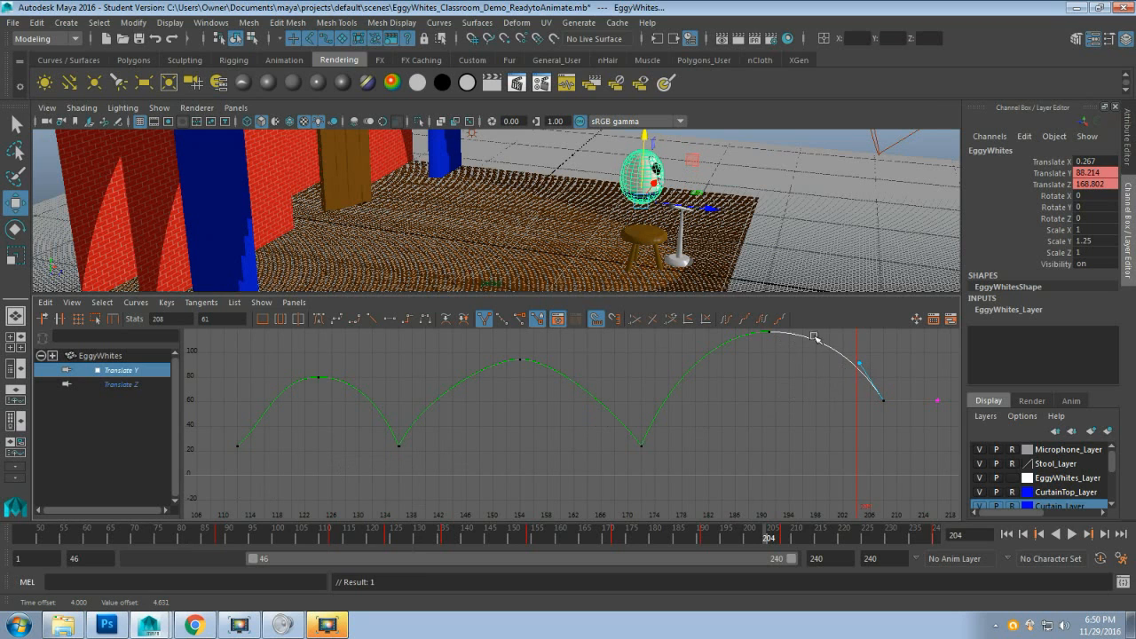
Check the reshaped hops by scrubbing and playing the animation, and return to frame 110
mouse_move(688, 546)
left_mouse_down()
mouse_move(671, 532)
mouse_move(609, 537)
mouse_move(739, 525)
mouse_move(819, 539)
mouse_move(687, 535)
mouse_move(805, 557)
mouse_move(811, 548)
left_mouse_up()
left_click(535, 538)
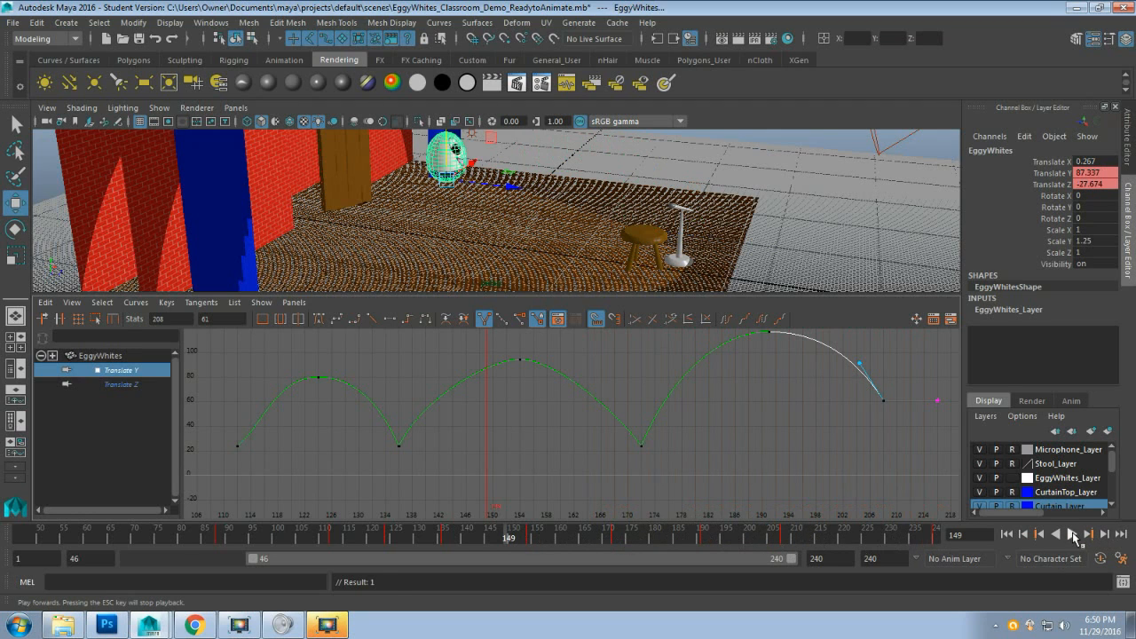
left_click(1071, 533)
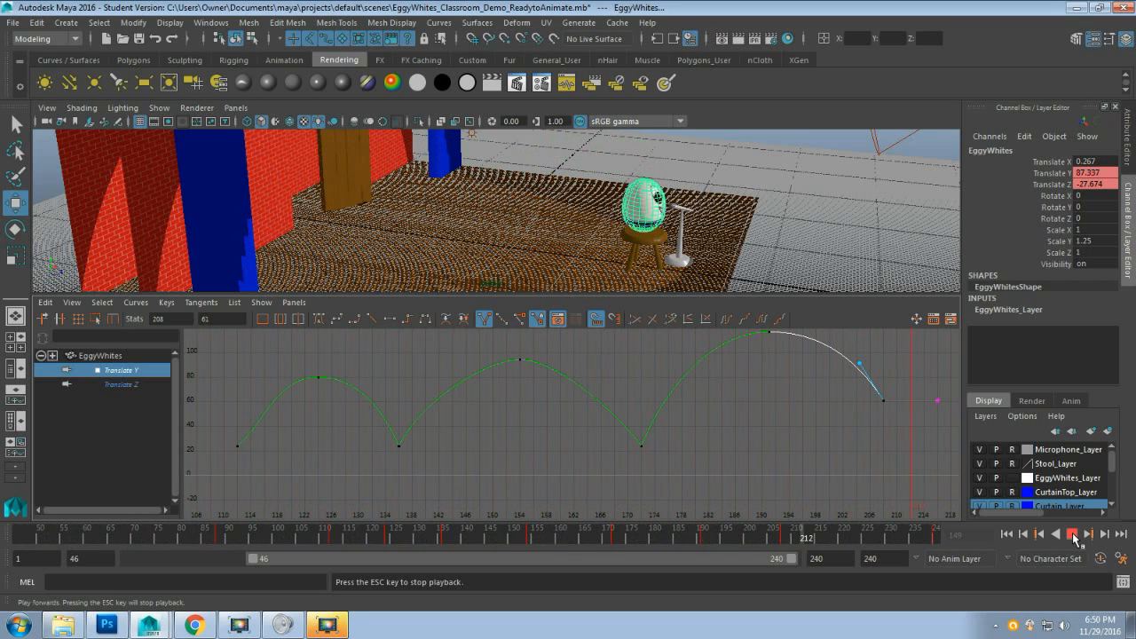
left_click(1072, 533)
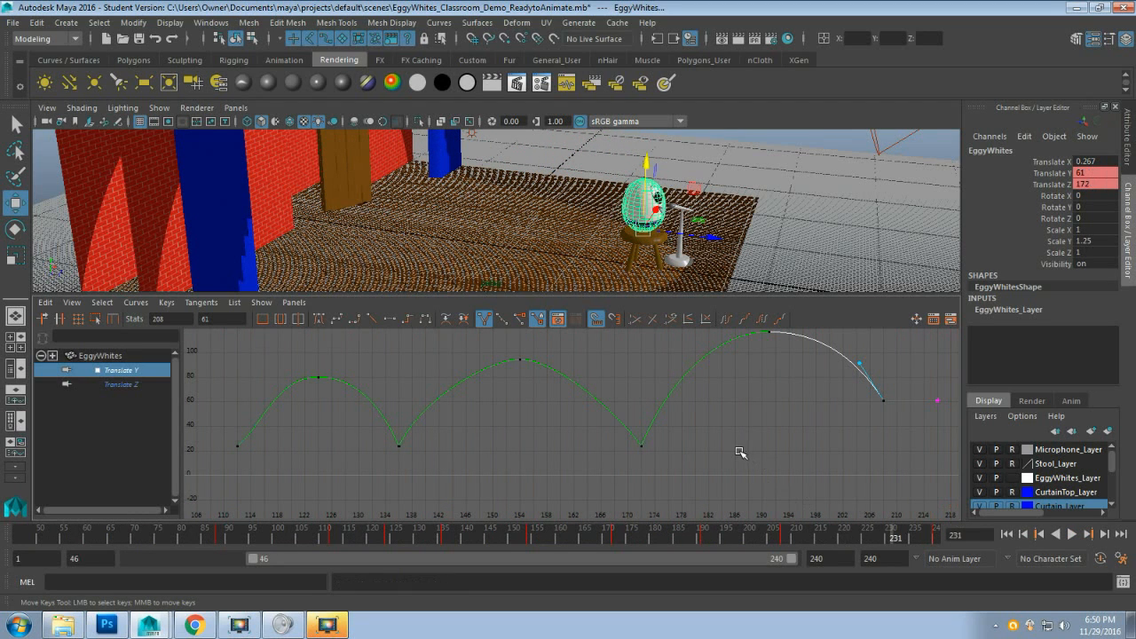
left_click(324, 538)
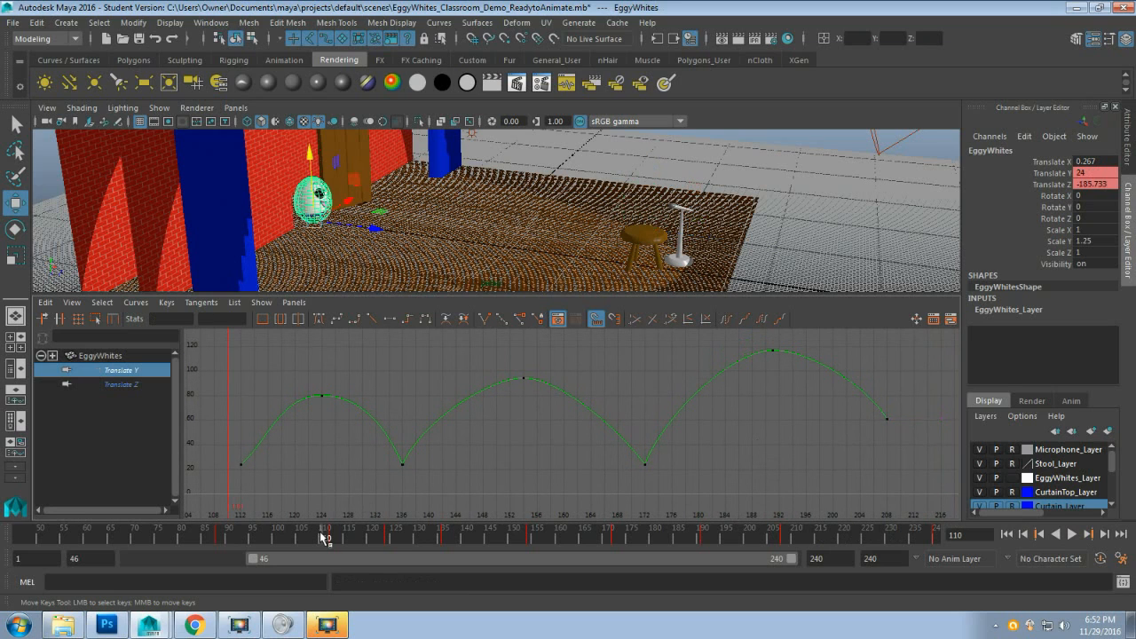